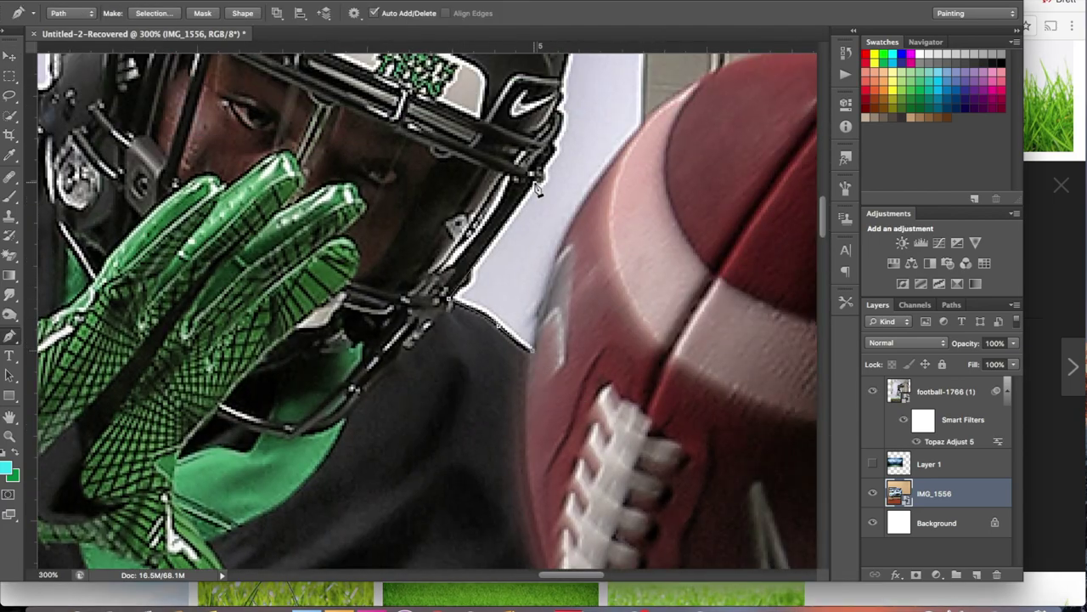
- Pan down to the boot and add a Pen path point at its tip
scroll(537, 188, up, 1)
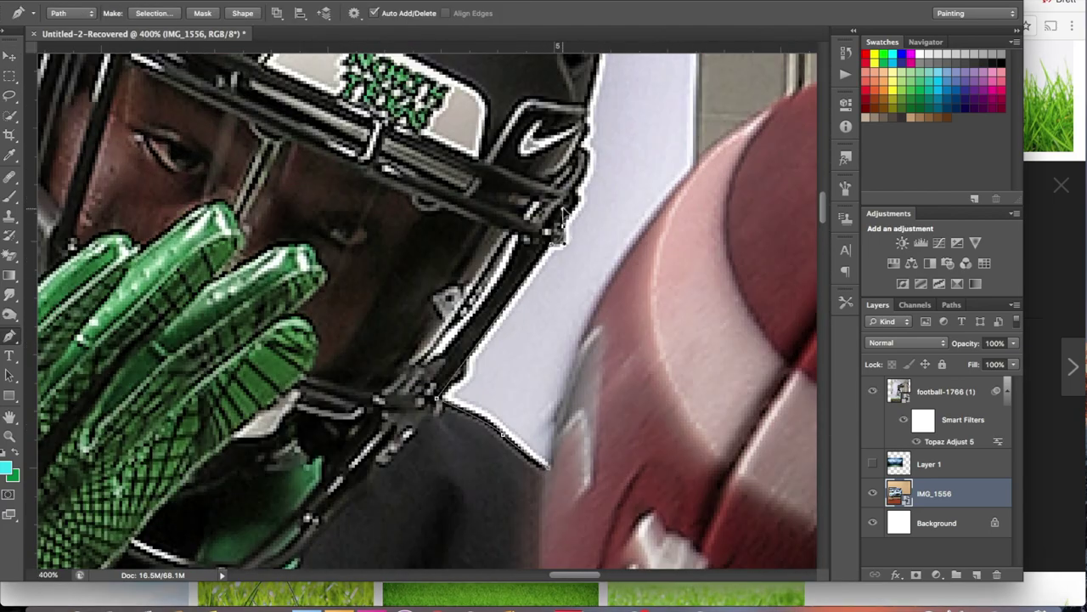
scroll(592, 113, up, 5)
scroll(645, 233, up, 3)
scroll(341, 166, left, 5)
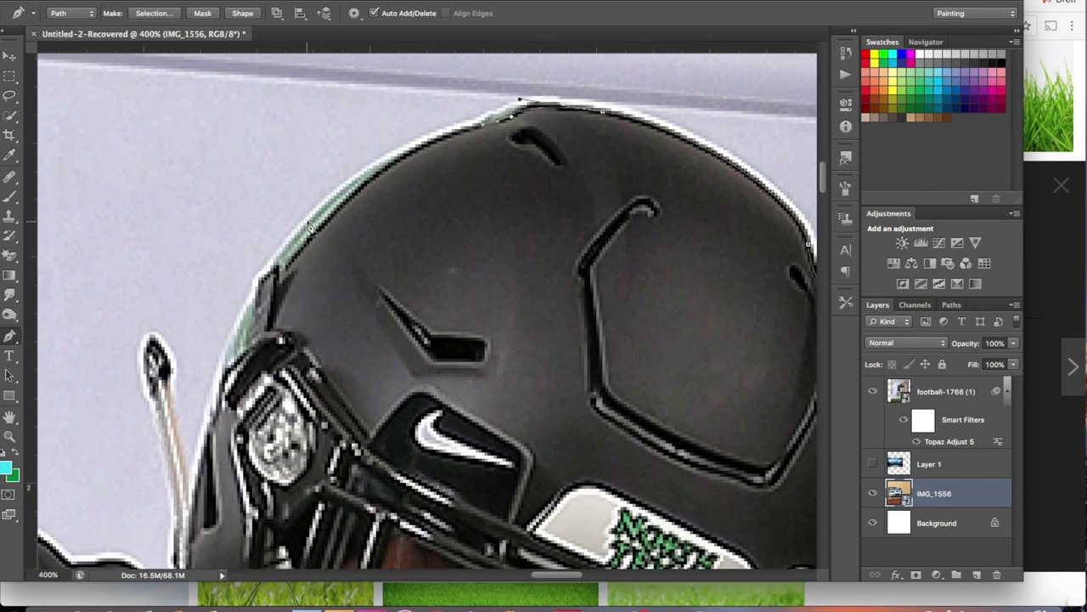
scroll(355, 249, up, 1)
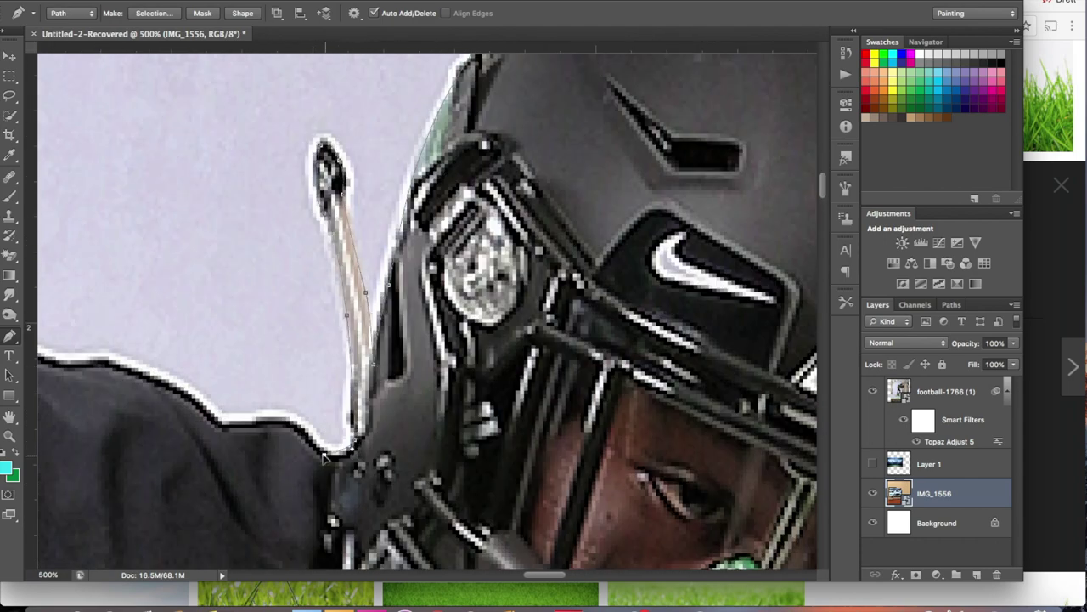
scroll(330, 462, left, 3)
scroll(311, 344, left, 6)
scroll(180, 270, down, 2)
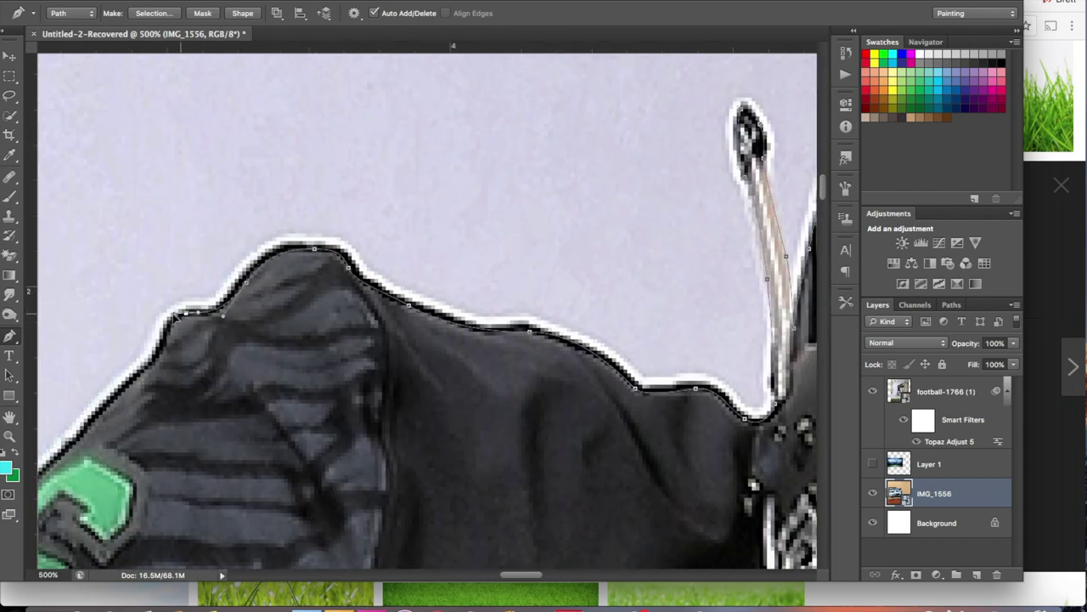
scroll(184, 314, left, 5)
scroll(184, 314, down, 2)
scroll(195, 364, down, 3)
scroll(195, 364, left, 2)
scroll(176, 552, down, 3)
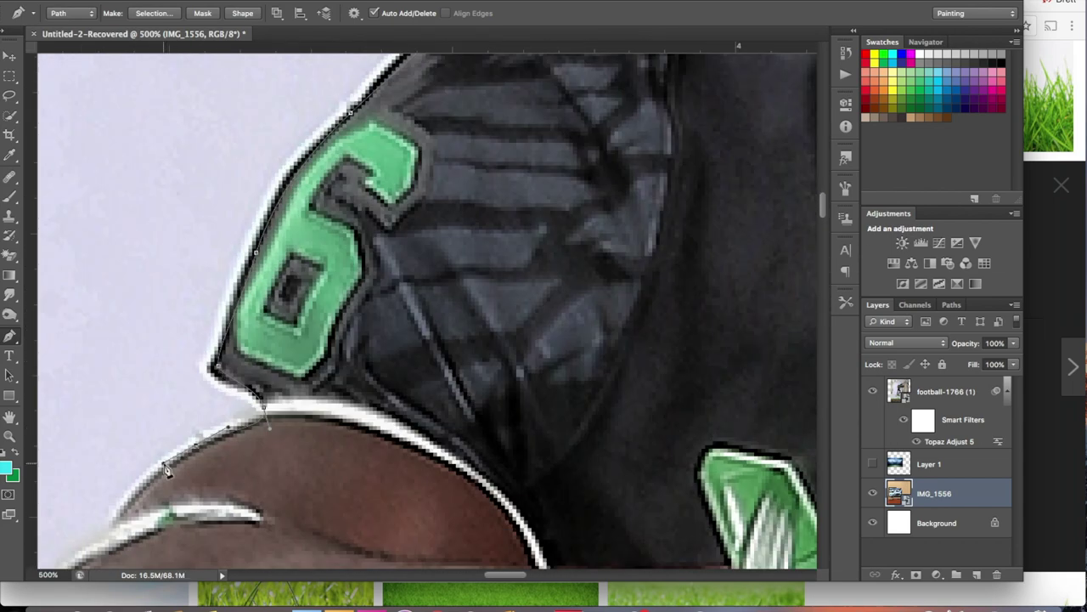
scroll(218, 413, down, 3)
scroll(219, 413, left, 2)
scroll(218, 412, down, 3)
scroll(218, 412, left, 3)
scroll(238, 485, down, 2)
scroll(238, 486, down, 3)
scroll(331, 459, right, 1)
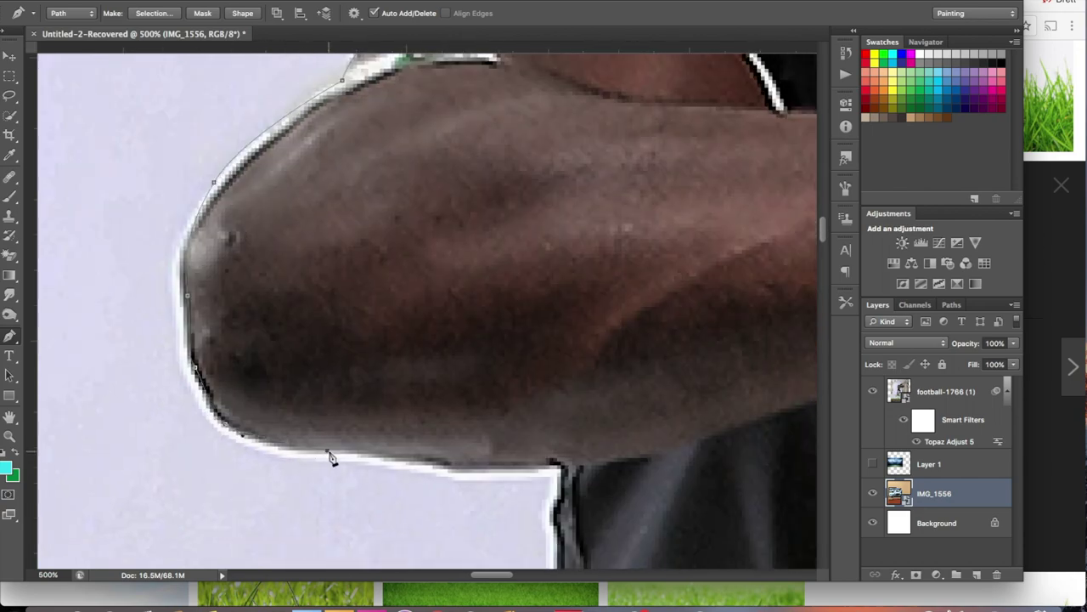
scroll(543, 413, down, 5)
scroll(514, 436, down, 3)
scroll(427, 388, down, 4)
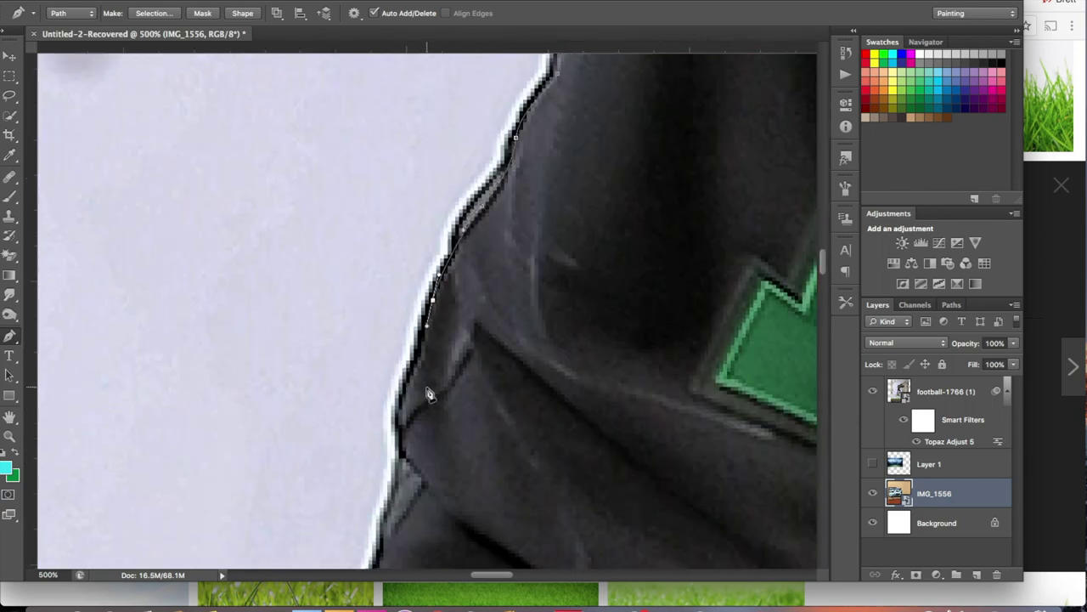
scroll(382, 429, down, 3)
scroll(382, 429, down, 4)
scroll(365, 476, down, 3)
scroll(349, 518, down, 3)
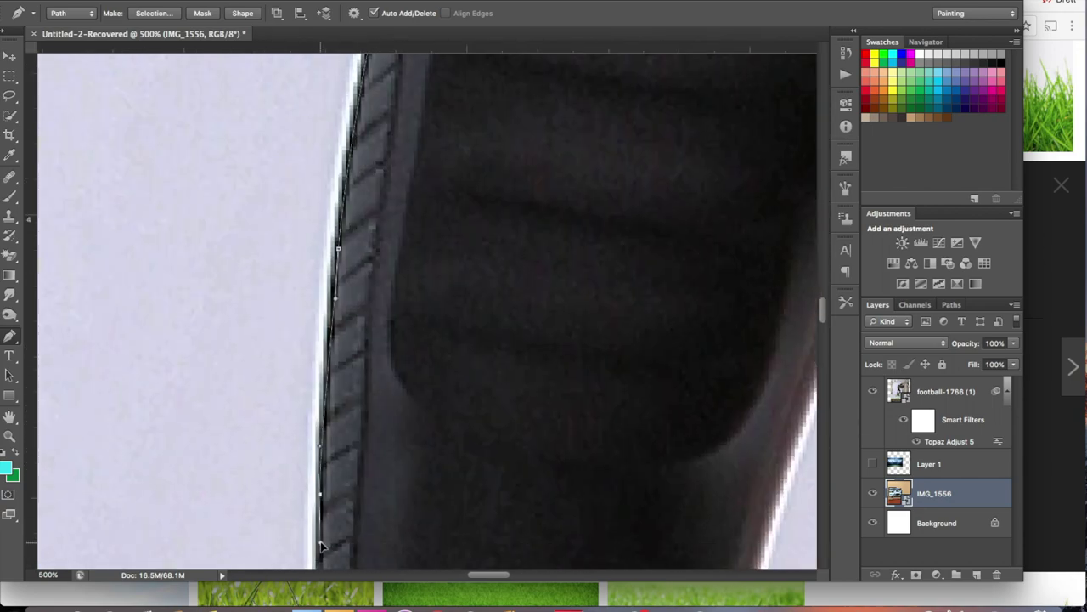
scroll(332, 564, down, 2)
scroll(331, 544, down, 4)
scroll(339, 476, down, 3)
scroll(365, 416, down, 3)
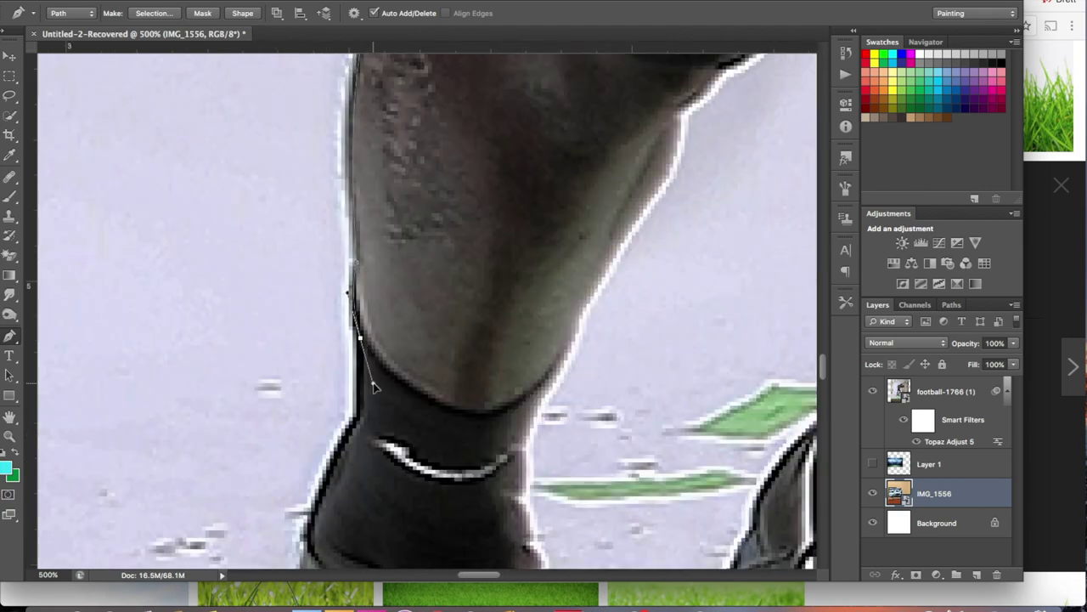
scroll(352, 437, down, 3)
scroll(332, 455, down, 4)
scroll(306, 475, down, 2)
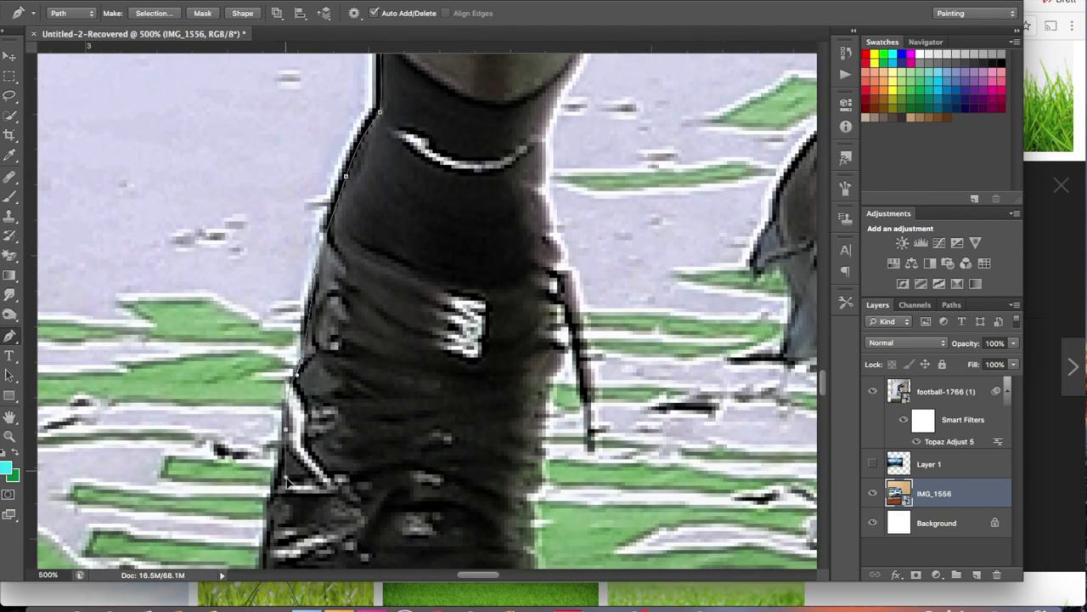
scroll(288, 492, down, 3)
scroll(283, 499, down, 3)
click(300, 459)
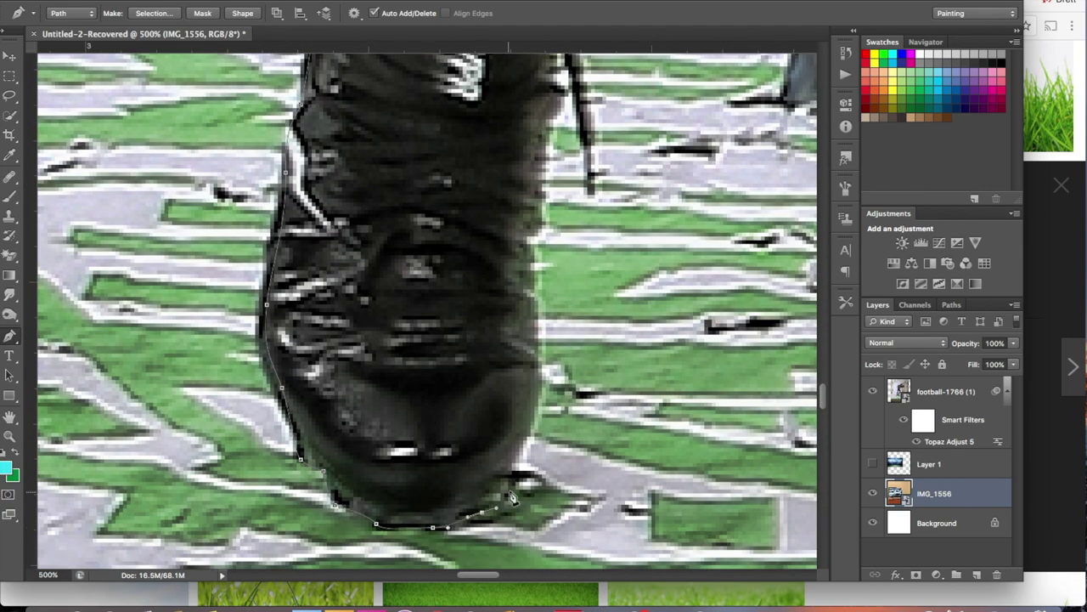
- Trace the Pen path along the jersey and around the shoulder pad edges
scroll(543, 306, up, 3)
scroll(552, 272, up, 3)
scroll(561, 238, up, 3)
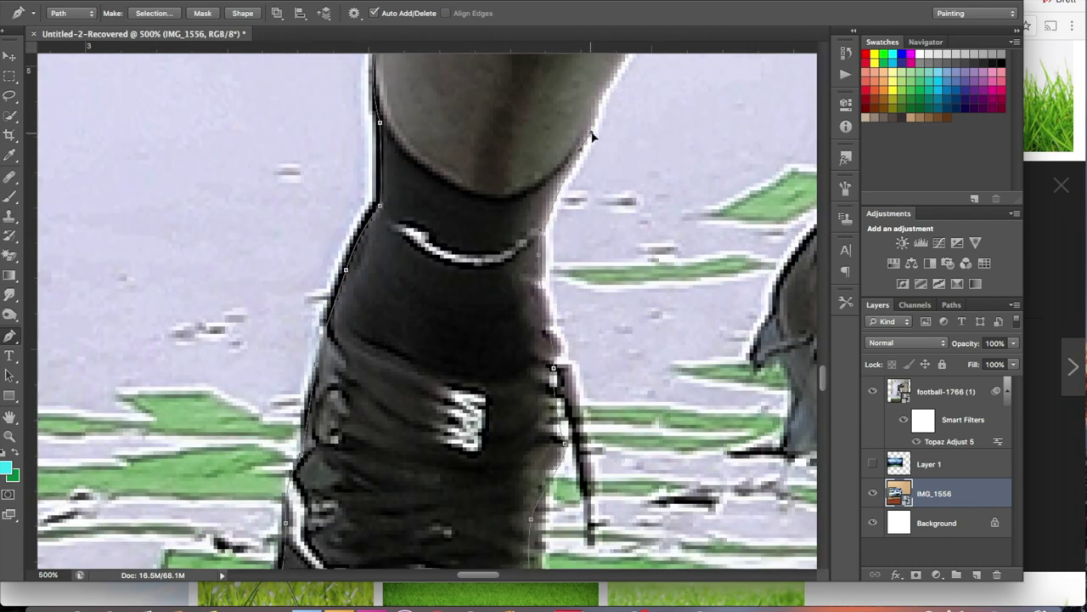
scroll(569, 204, up, 3)
scroll(544, 153, up, 3)
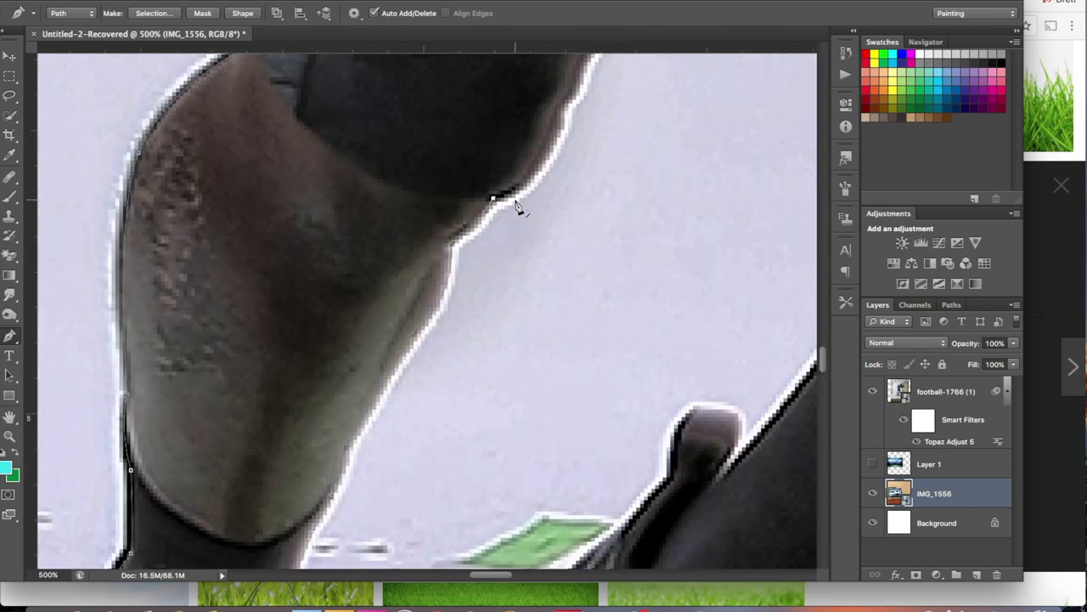
scroll(510, 179, up, 3)
scroll(475, 195, up, 3)
scroll(418, 222, up, 3)
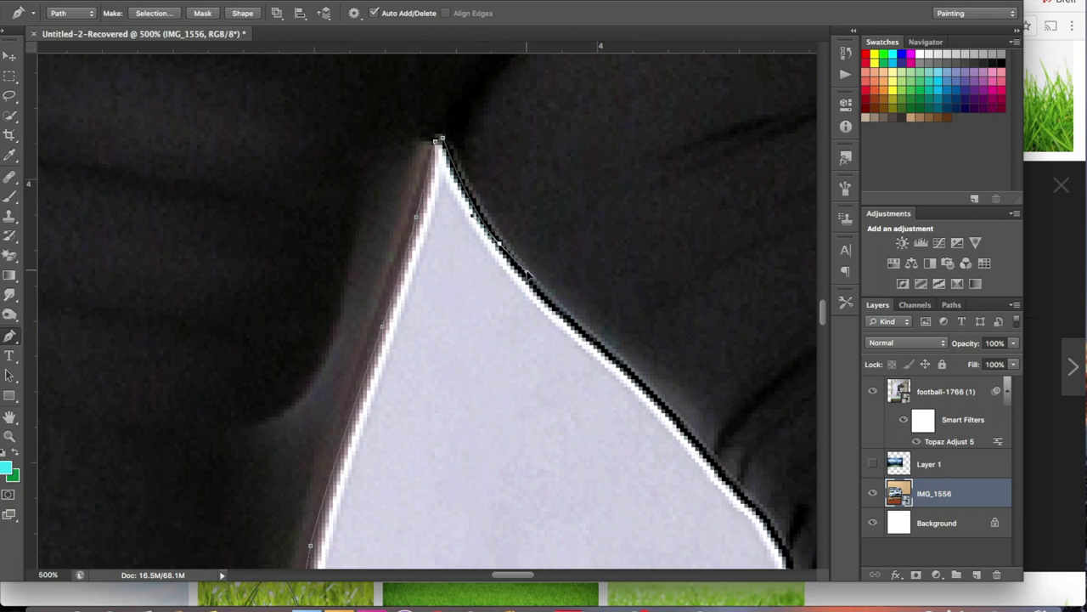
scroll(526, 274, down, 3)
scroll(501, 340, down, 3)
scroll(457, 432, down, 3)
scroll(373, 429, down, 2)
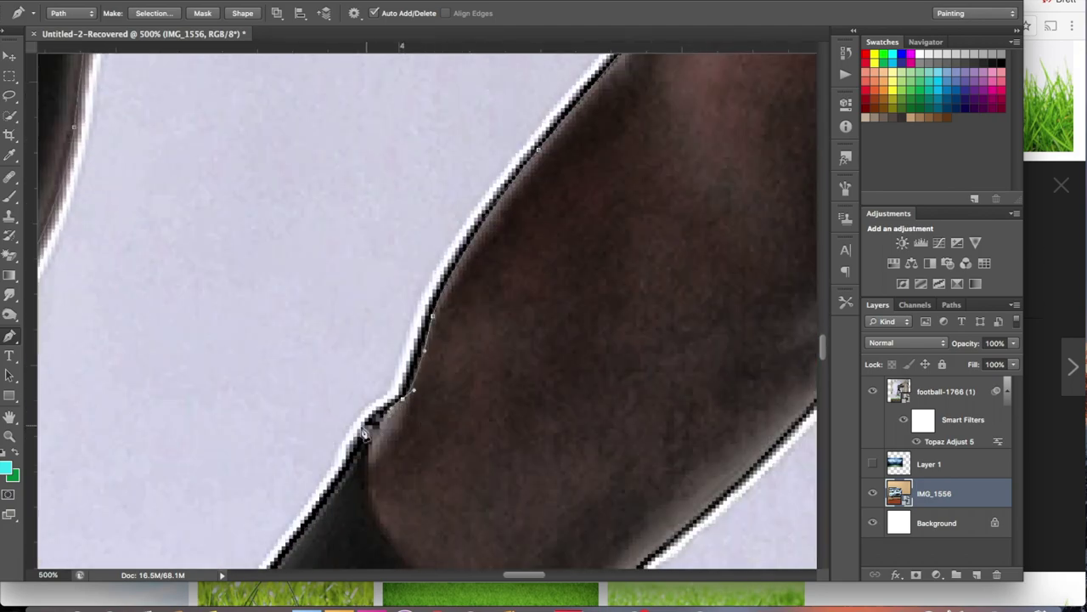
scroll(374, 429, down, 3)
scroll(340, 413, down, 3)
scroll(235, 517, down, 2)
scroll(255, 388, down, 2)
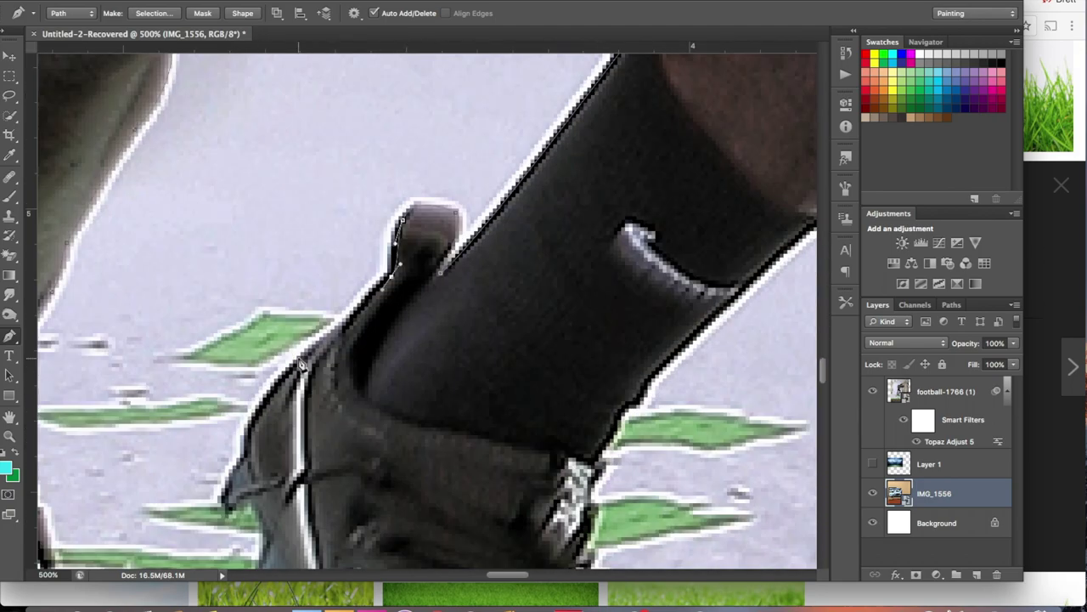
scroll(242, 502, down, 3)
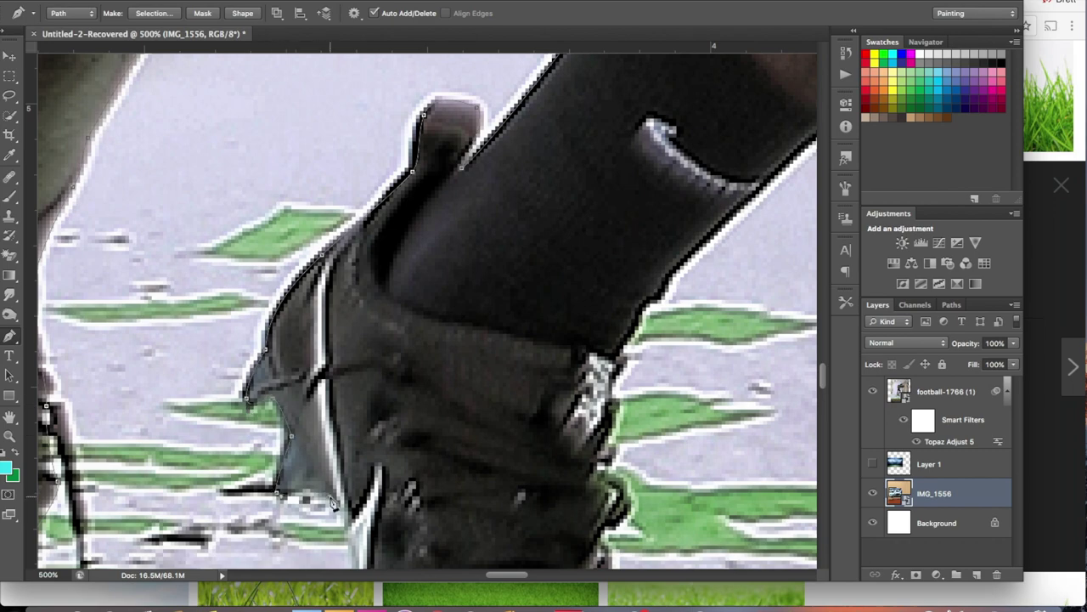
scroll(332, 503, down, 3)
scroll(383, 442, down, 3)
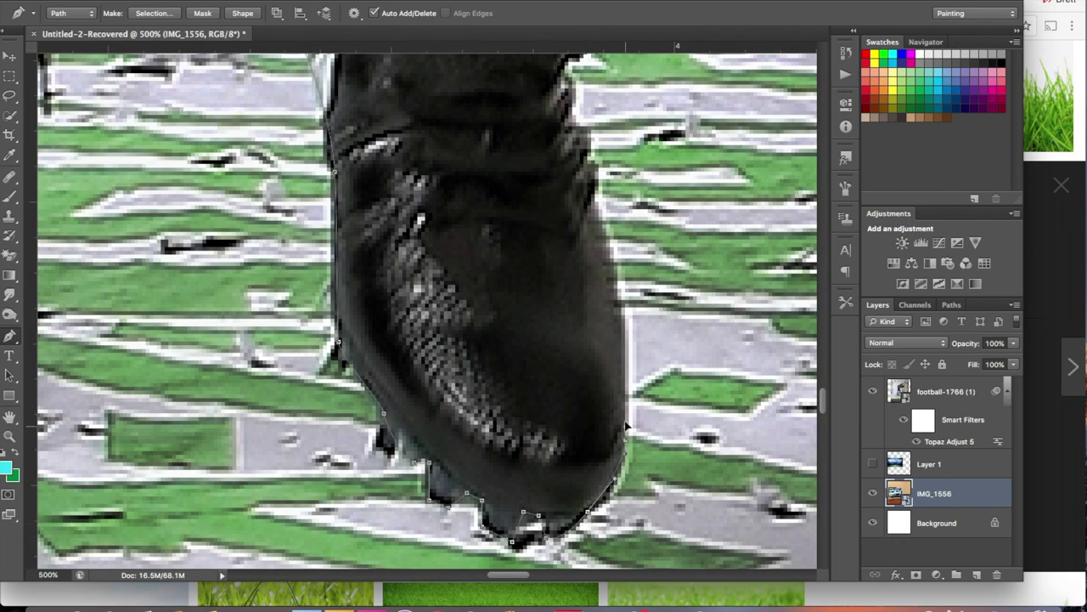
scroll(628, 447, up, 3)
scroll(587, 340, up, 3)
scroll(539, 204, up, 2)
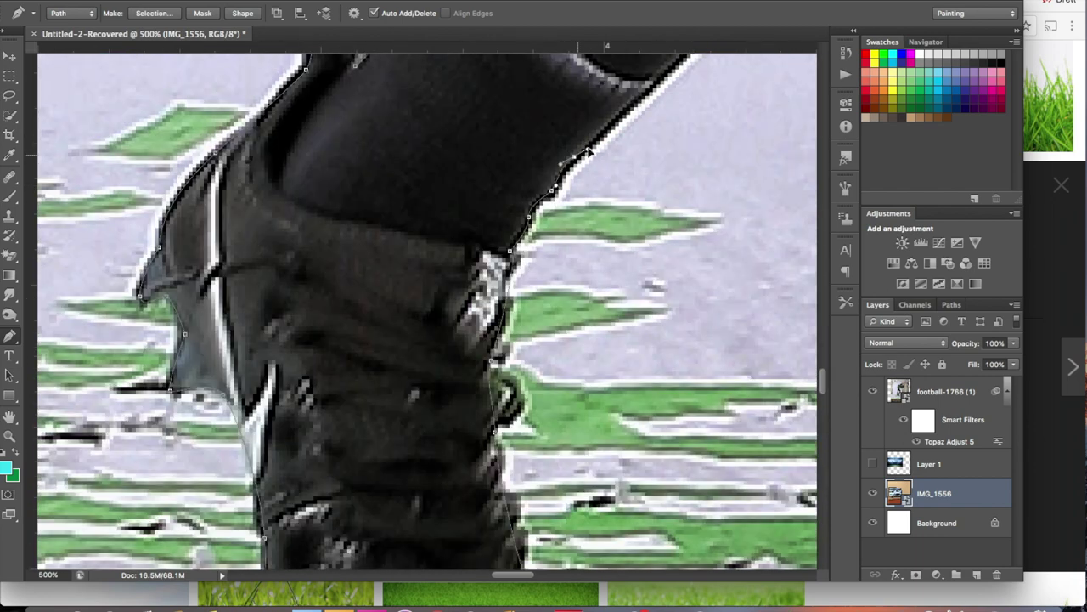
scroll(576, 165, up, 3)
scroll(612, 157, up, 3)
scroll(637, 156, up, 3)
scroll(661, 155, up, 2)
scroll(662, 156, up, 3)
scroll(512, 145, up, 3)
scroll(442, 86, up, 3)
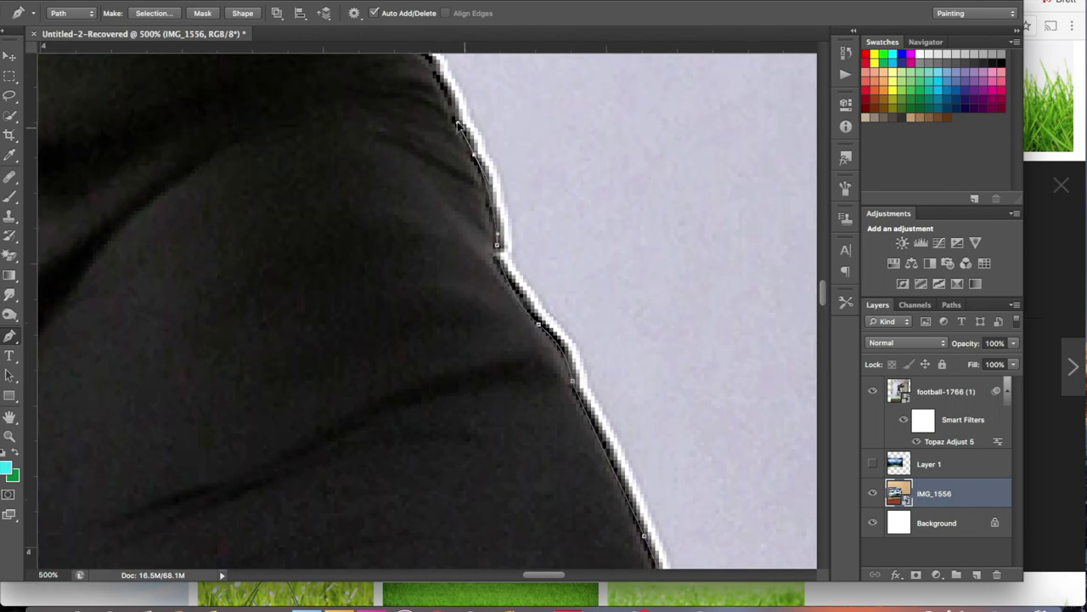
scroll(424, 115, up, 3)
scroll(437, 136, up, 3)
scroll(456, 145, up, 3)
scroll(456, 144, up, 3)
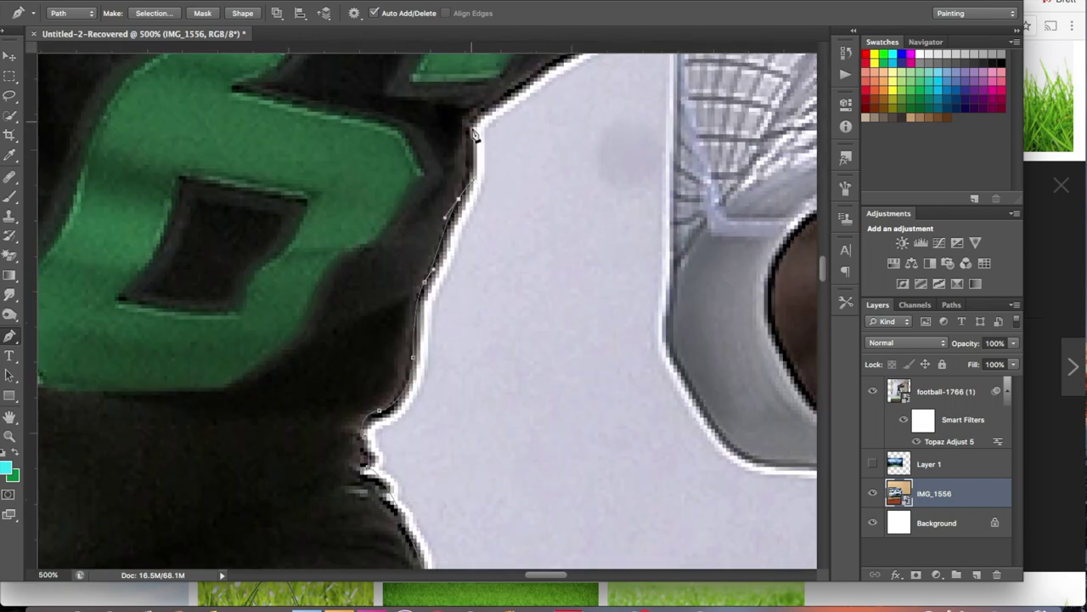
click(640, 102)
click(635, 400)
scroll(636, 401, down, 3)
click(621, 466)
scroll(621, 466, down, 3)
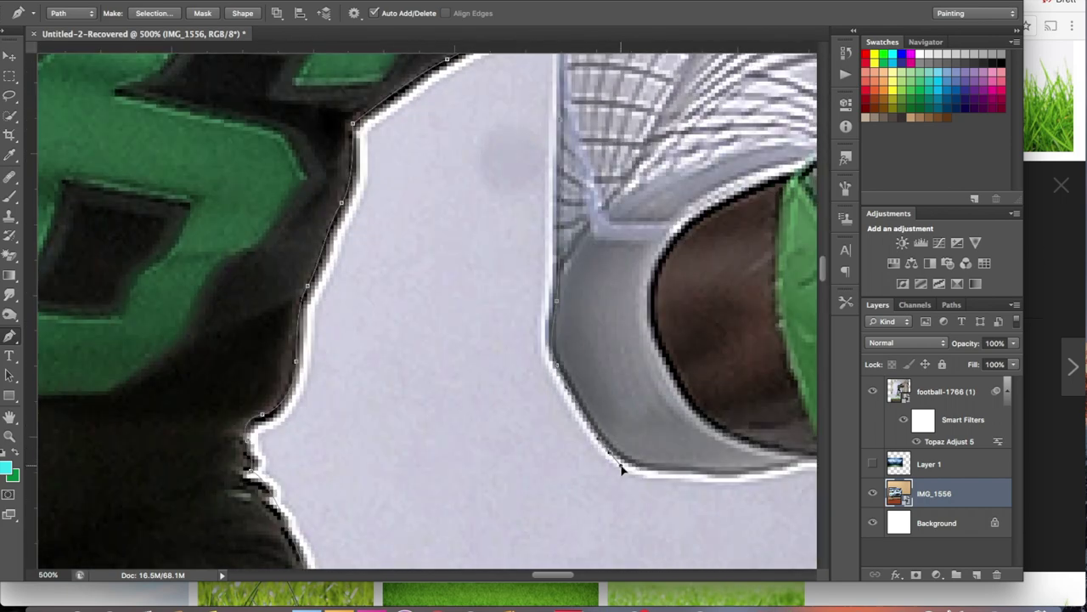
scroll(701, 436, down, 3)
click(798, 428)
- Curve the path around the green glove's fingertip and copy the player to a new layer
scroll(799, 427, down, 2)
scroll(764, 408, right, 3)
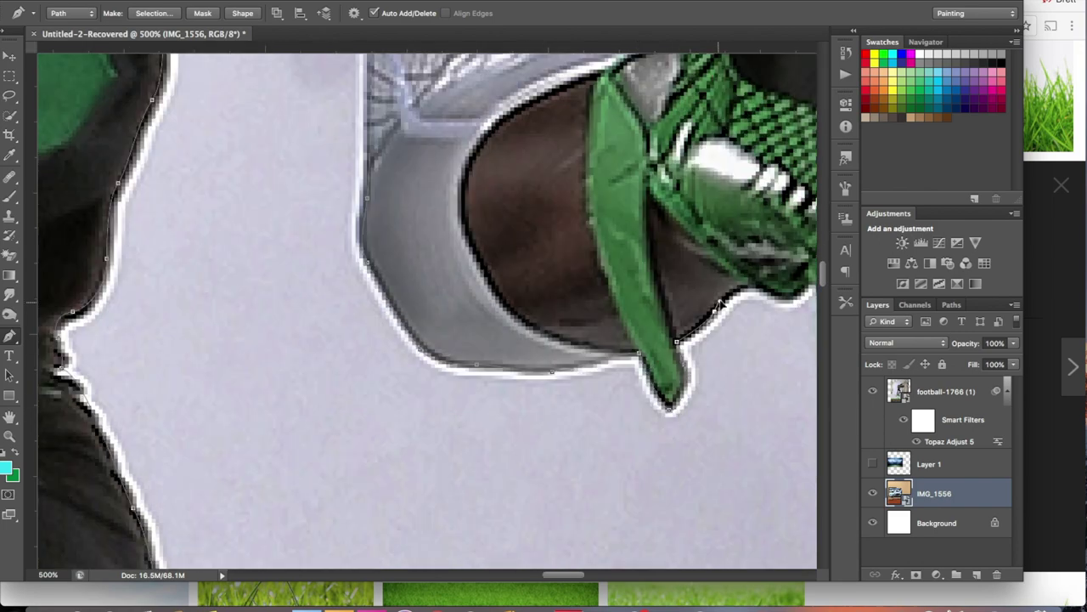
click(720, 304)
scroll(721, 304, right, 3)
click(717, 281)
scroll(718, 280, right, 2)
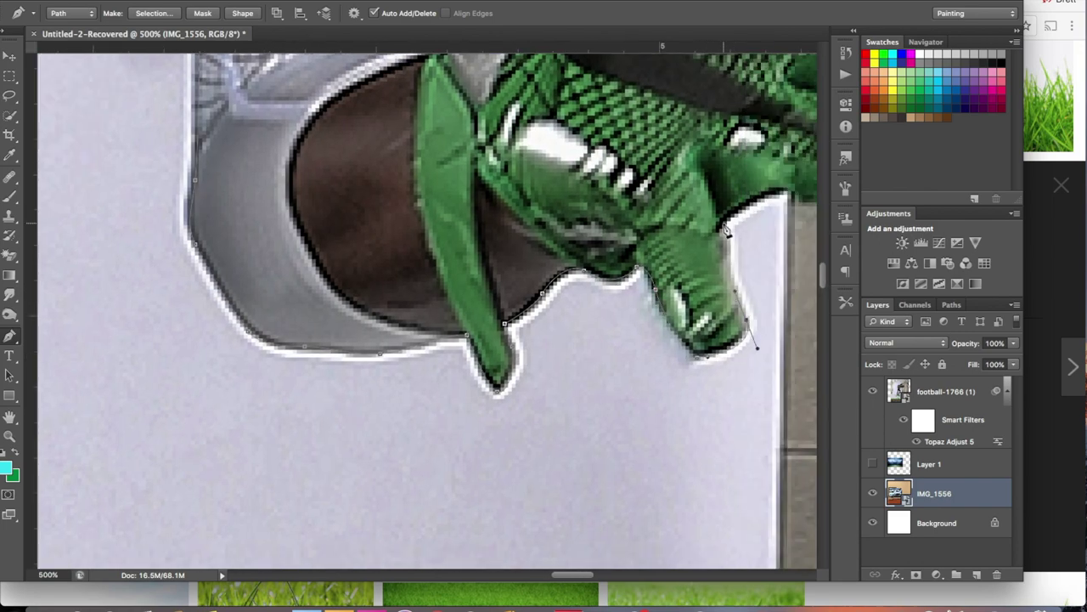
click(786, 195)
scroll(690, 274, right, 3)
scroll(690, 273, up, 1)
scroll(538, 274, up, 3)
scroll(538, 273, right, 1)
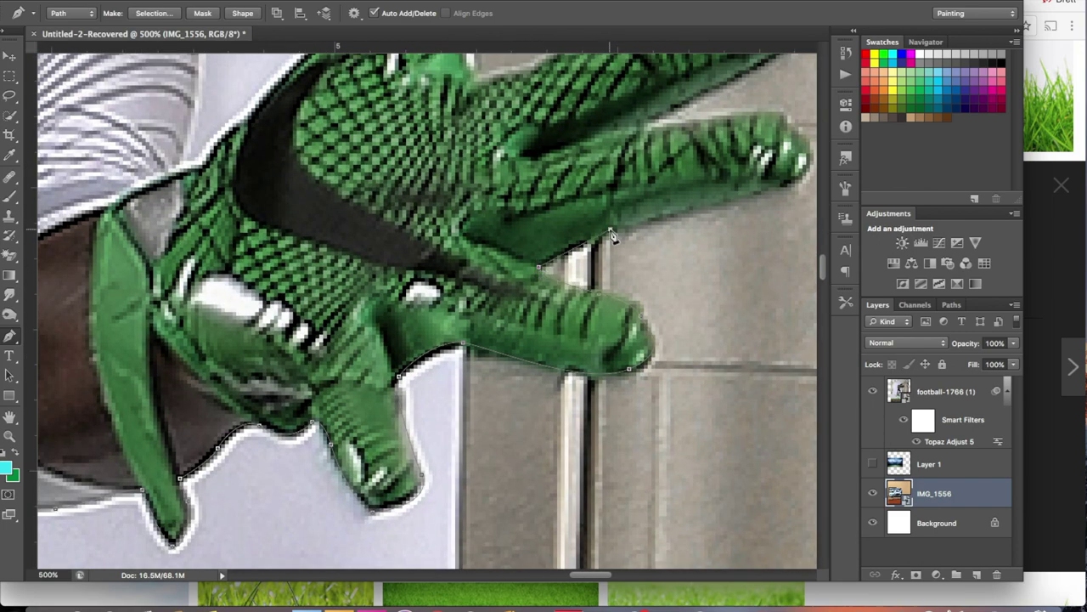
scroll(610, 234, right, 1)
scroll(577, 170, right, 2)
scroll(544, 119, up, 3)
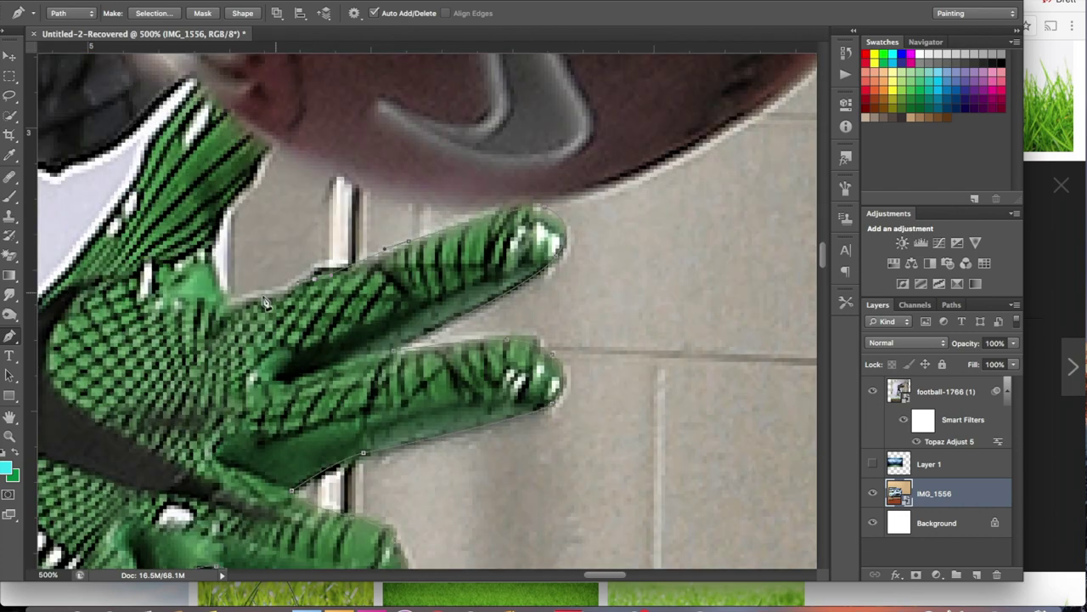
scroll(261, 170, right, 1)
drag(434, 201, 541, 187)
scroll(473, 214, right, 1)
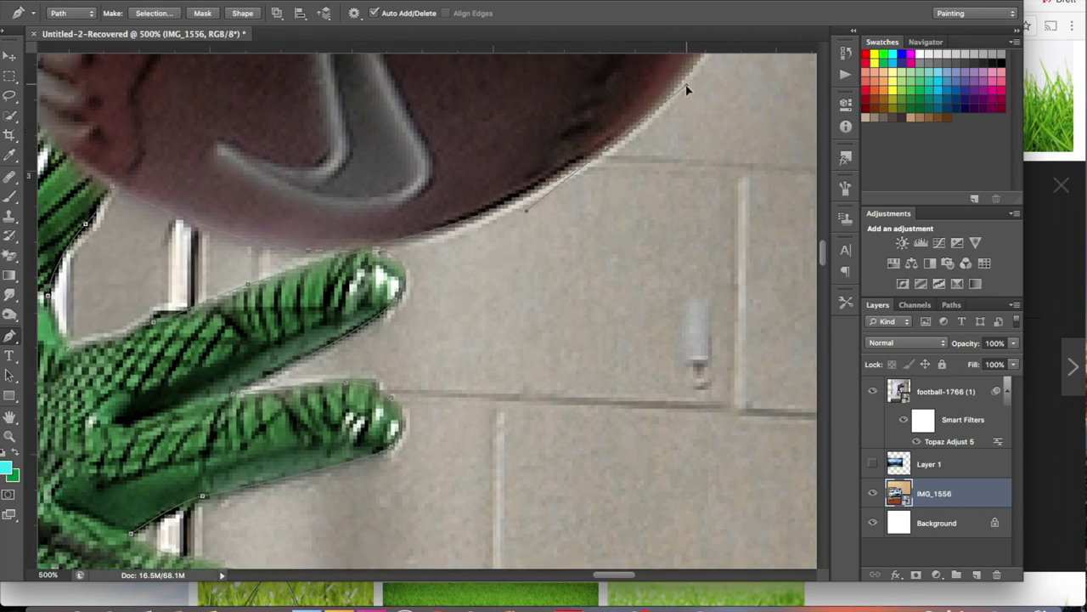
scroll(686, 90, up, 4)
scroll(665, 46, up, 1)
scroll(624, 175, up, 3)
scroll(470, 157, left, 3)
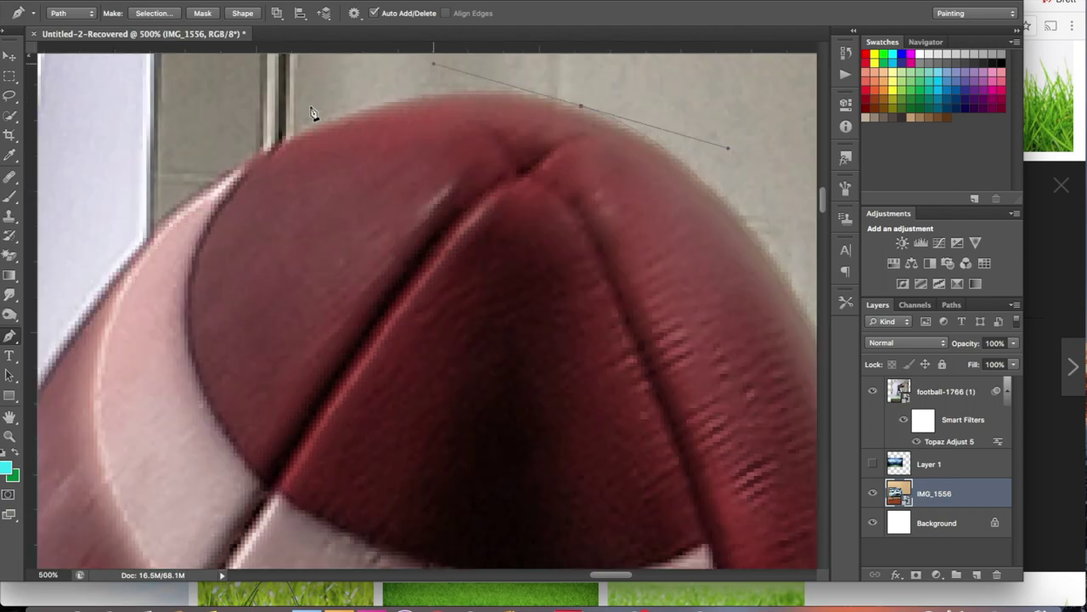
scroll(226, 260, left, 2)
scroll(226, 260, up, 2)
scroll(158, 286, left, 2)
scroll(183, 433, up, 2)
key(ctrl+shift+alt+e)
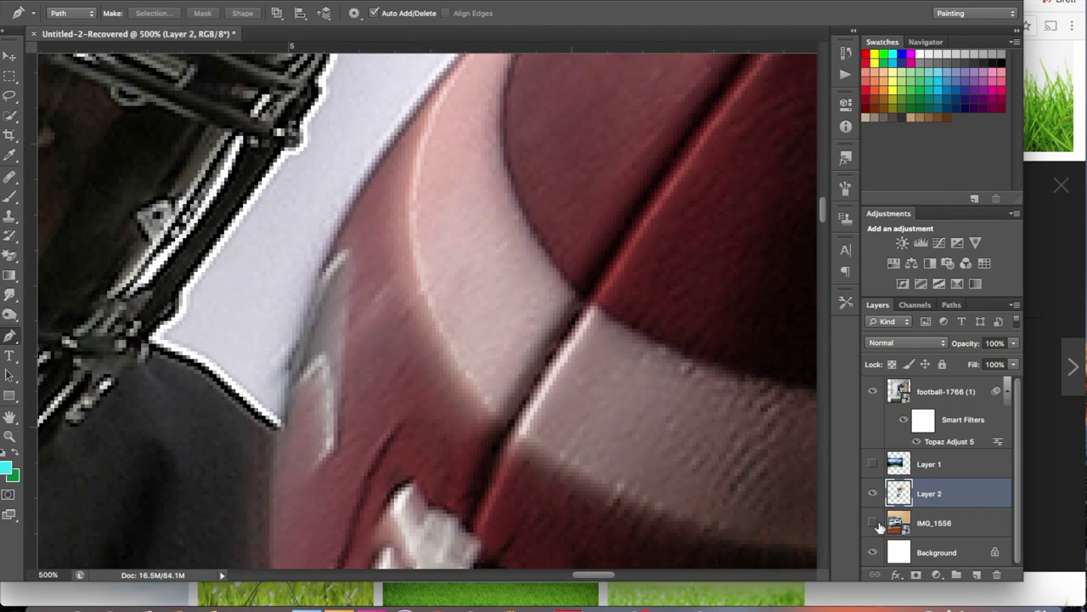
- Restore the unclosed path, load it as a selection, and select the laptop photo layer
click(845, 52)
click(738, 138)
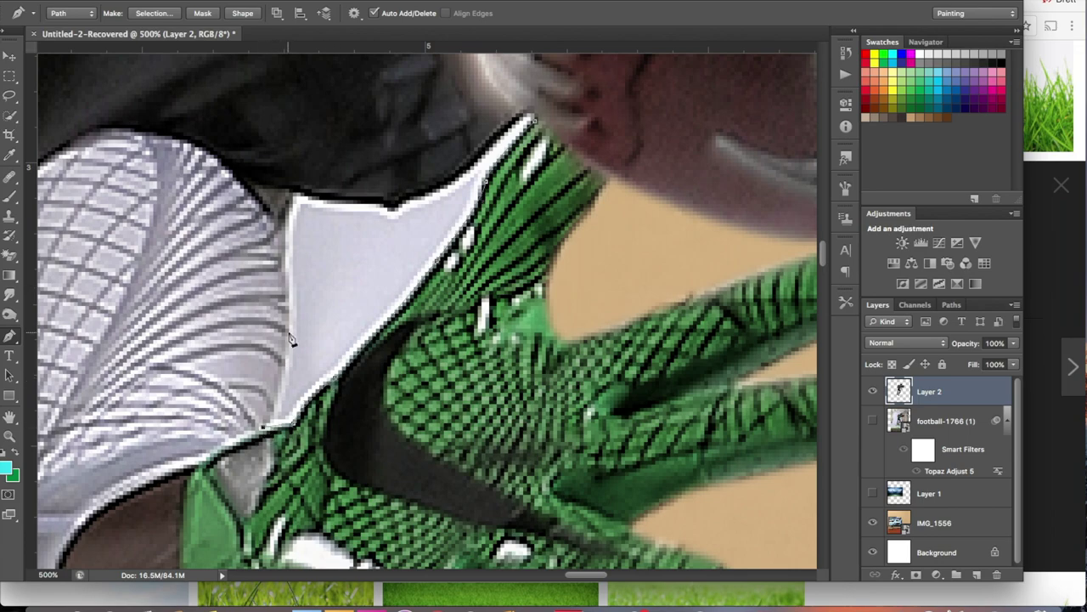
right_click(439, 217)
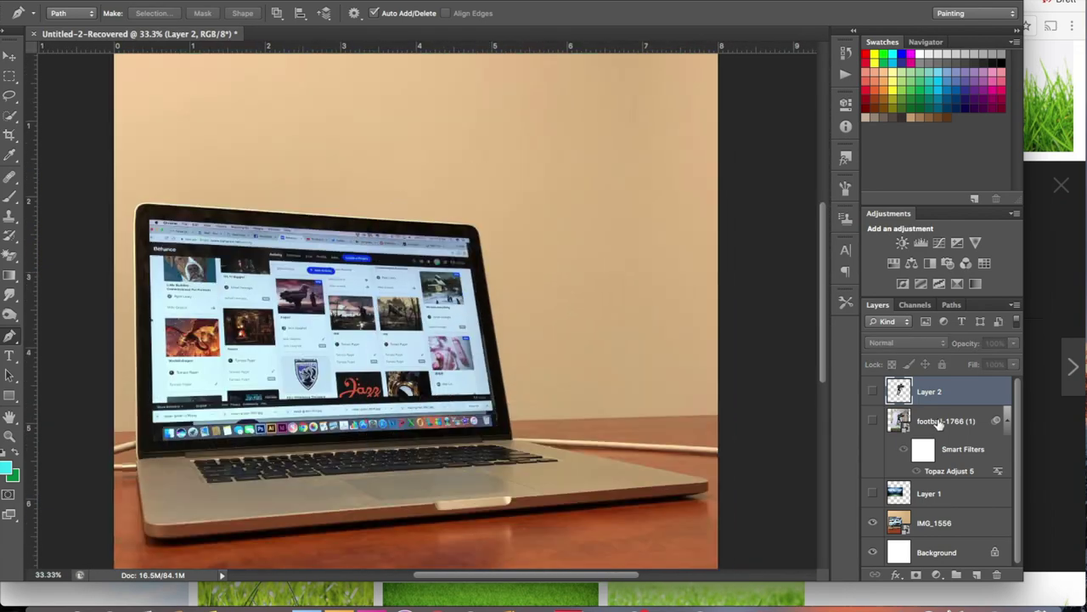
click(934, 522)
scroll(499, 302, up, 5)
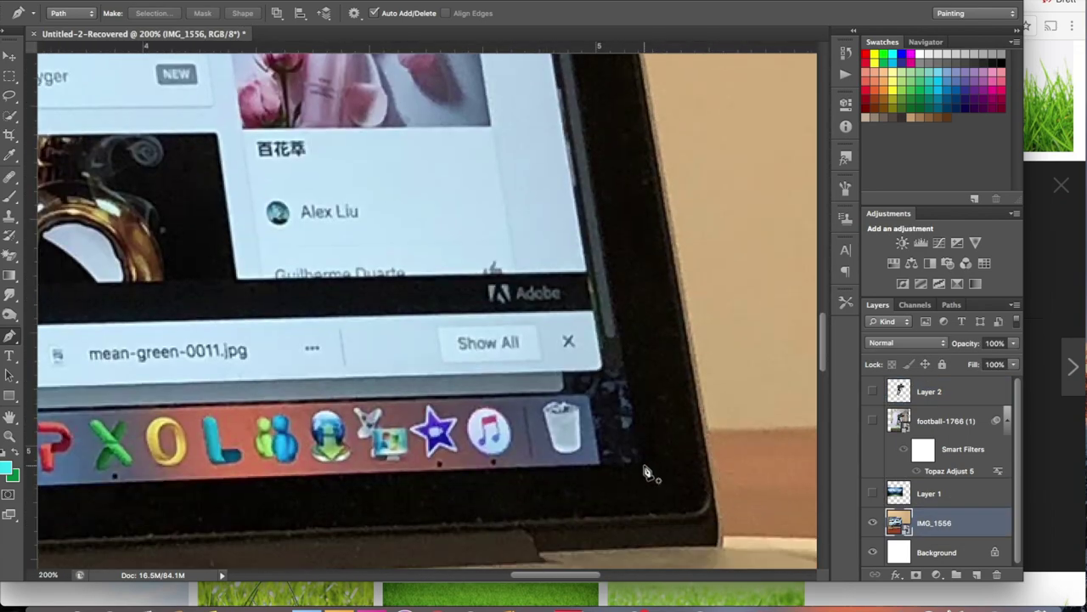
scroll(500, 301, down, 10)
scroll(442, 357, right, 5)
scroll(400, 408, left, 5)
scroll(685, 399, right, 5)
scroll(685, 399, down, 5)
scroll(614, 358, up, 2)
- Clip the stadium image into the laptop screen, fit it with Free Transform, and reveal Layer 2
key(ctrl+Return)
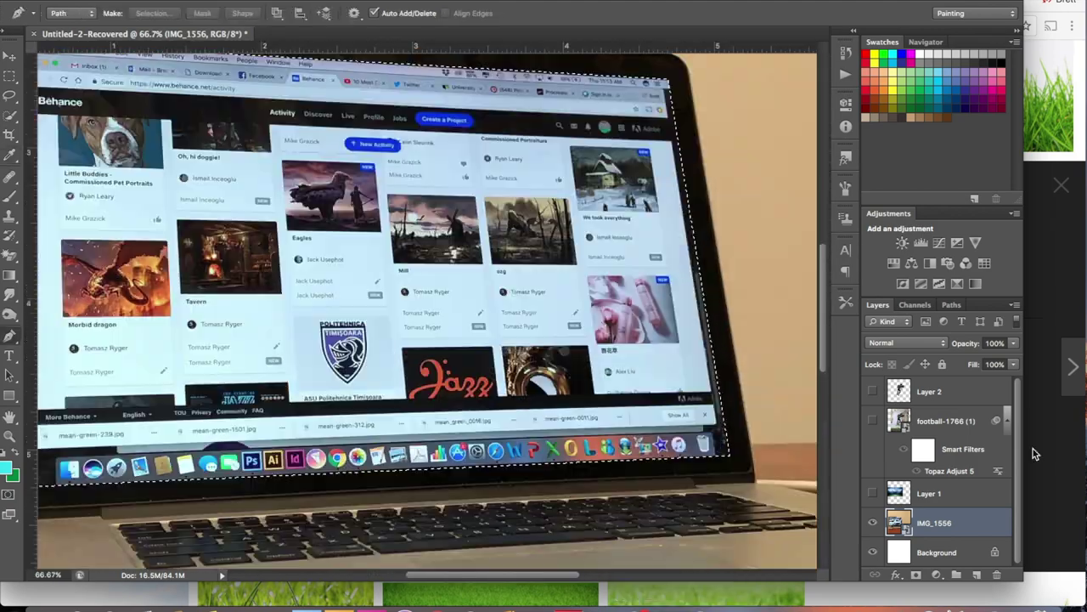
right_click(943, 494)
click(911, 303)
key(ctrl+minus)
key(ctrl+minus)
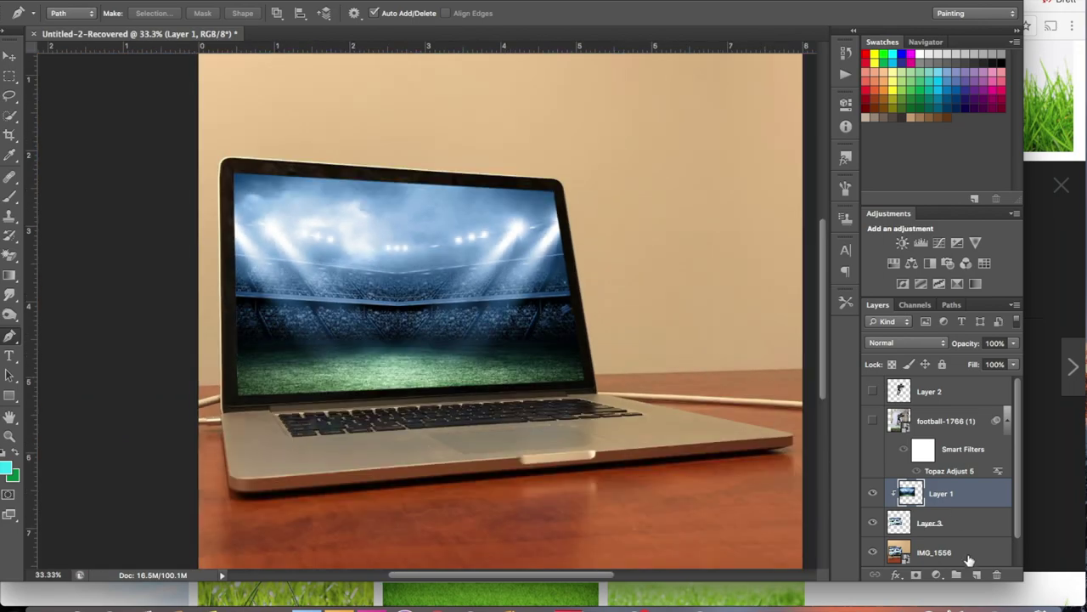
key(ctrl+t)
key(ctrl+plus)
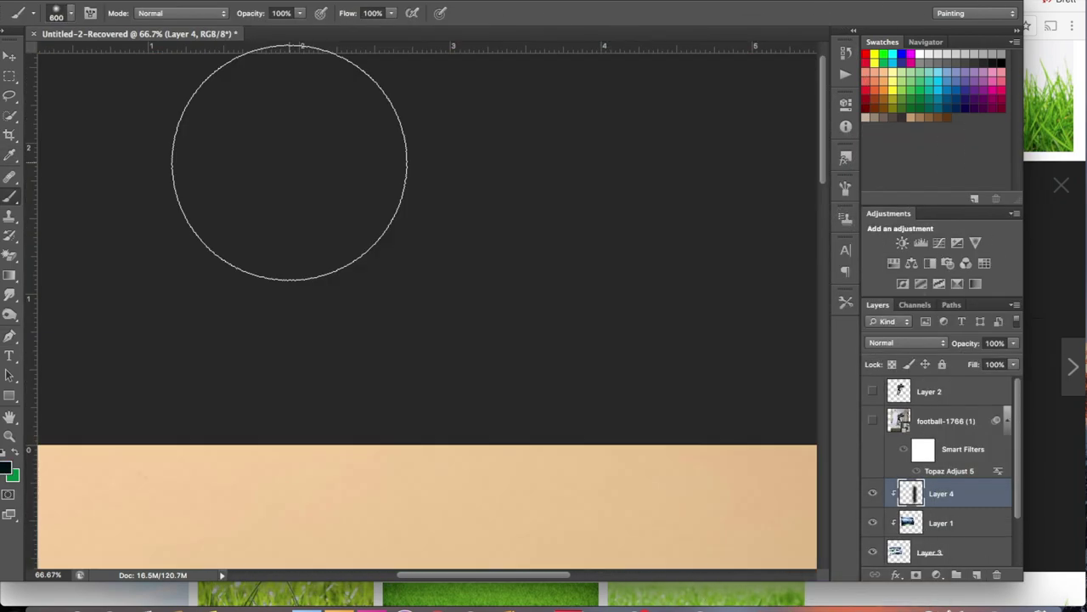
key(ctrl+minus)
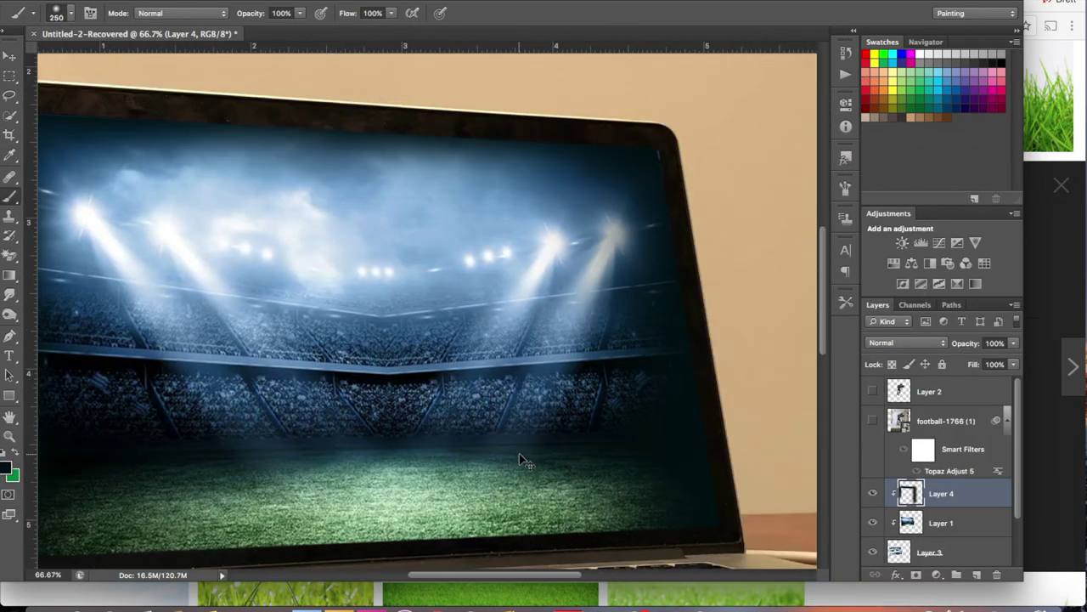
click(873, 393)
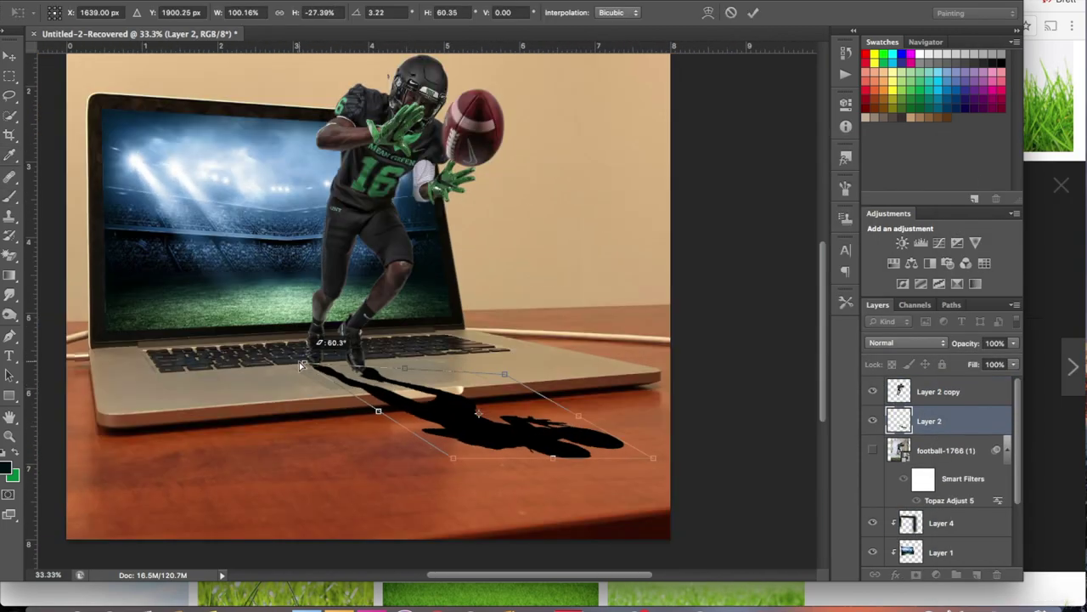
- Stretch the shadow down and right across the desk and apply the transform
drag(652, 459, 713, 478)
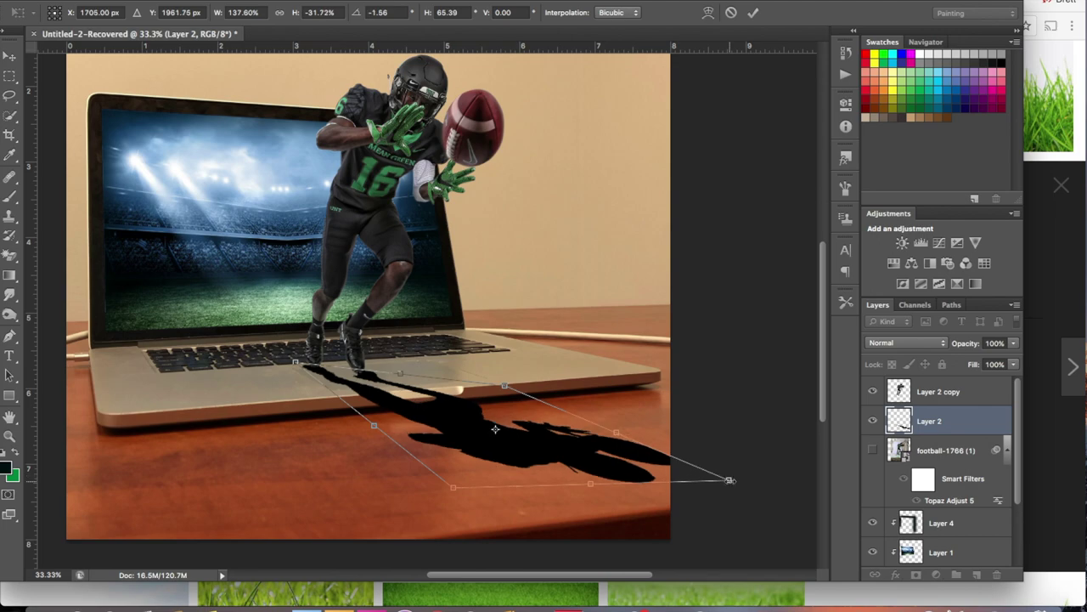
key(Return)
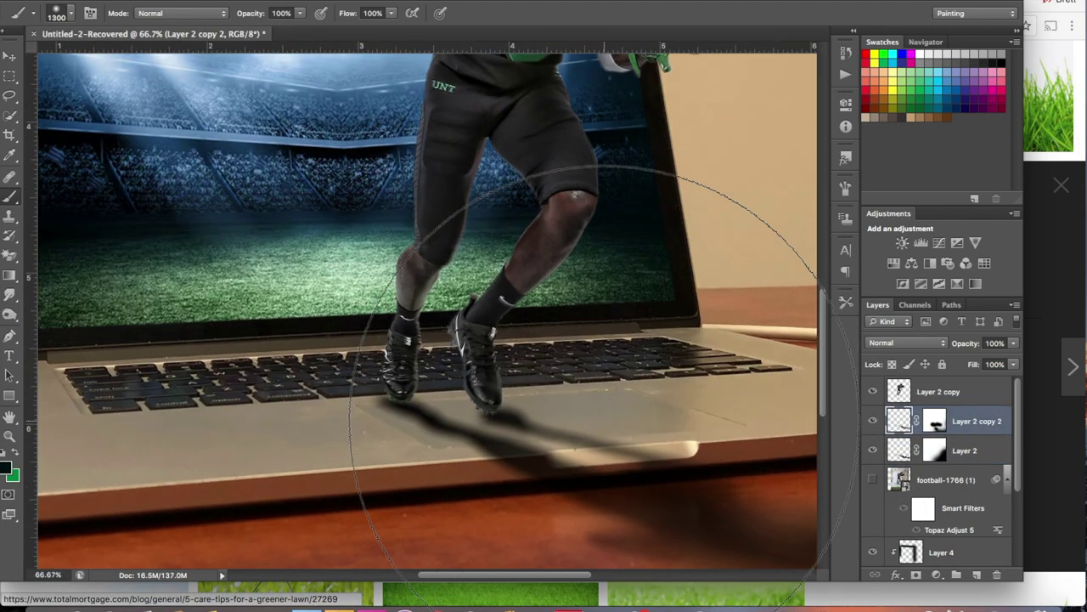
scroll(943, 493, down, 3)
click(961, 522)
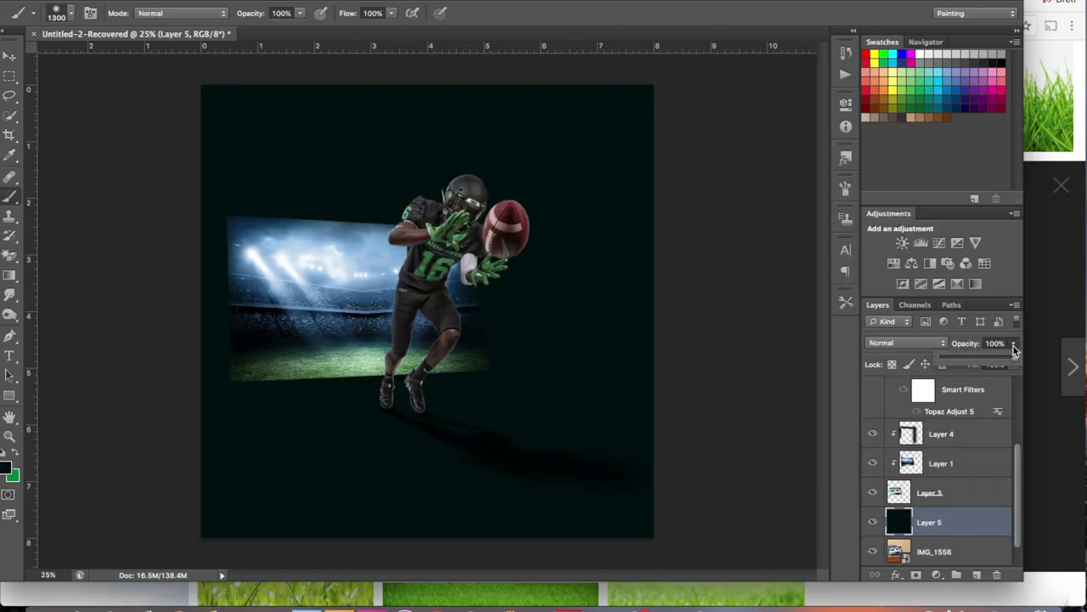
- Set the dark overlay to 82% opacity and apply Hue/Saturation lightness -100
drag(1010, 350, 1004, 358)
key(ctrl+u)
text(-100)
key(Return)
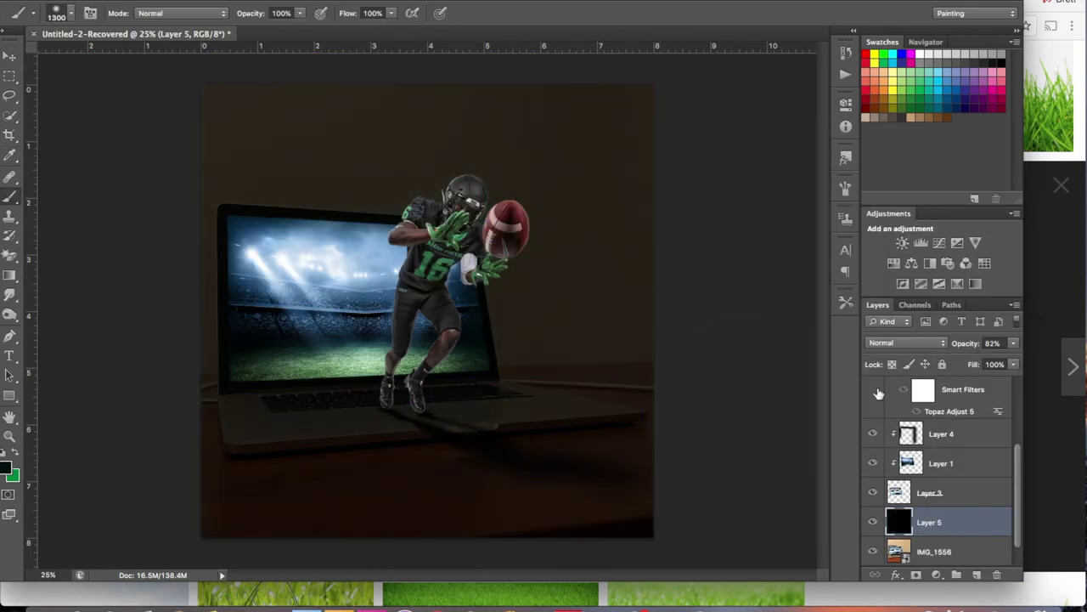
- Darken the cyan glow colour, fill a new layer with black, and paint dark strokes on Layer 8
click(8, 466)
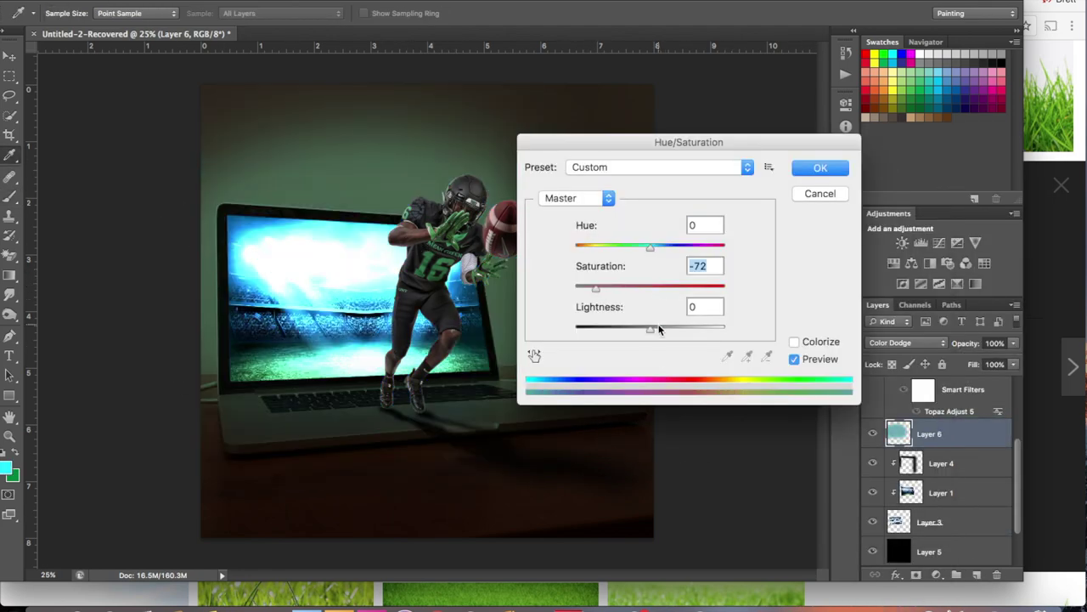
drag(650, 329, 627, 329)
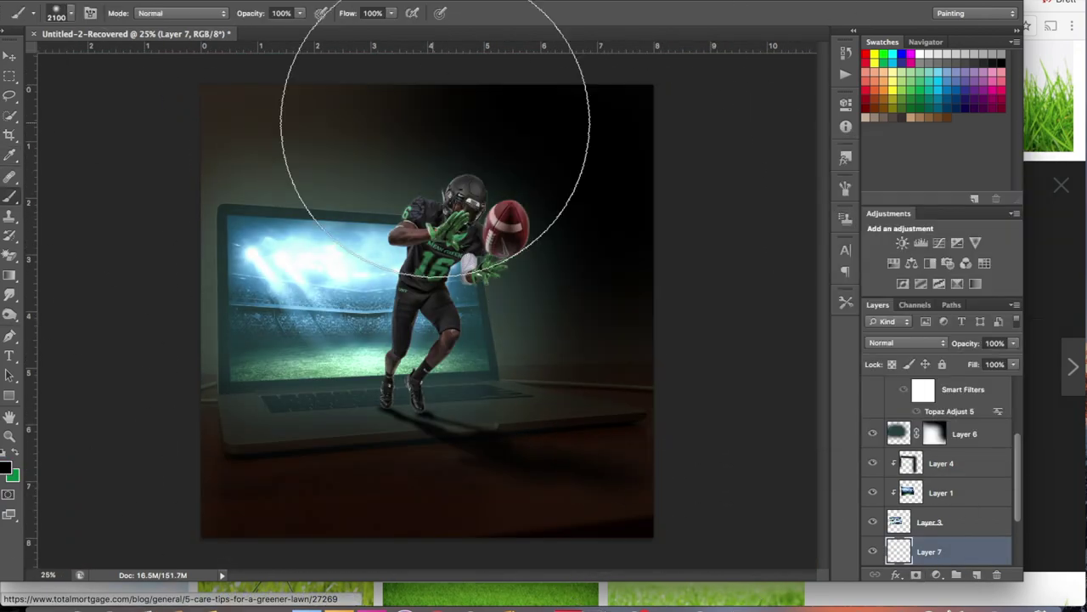
key(alt+BackSpace)
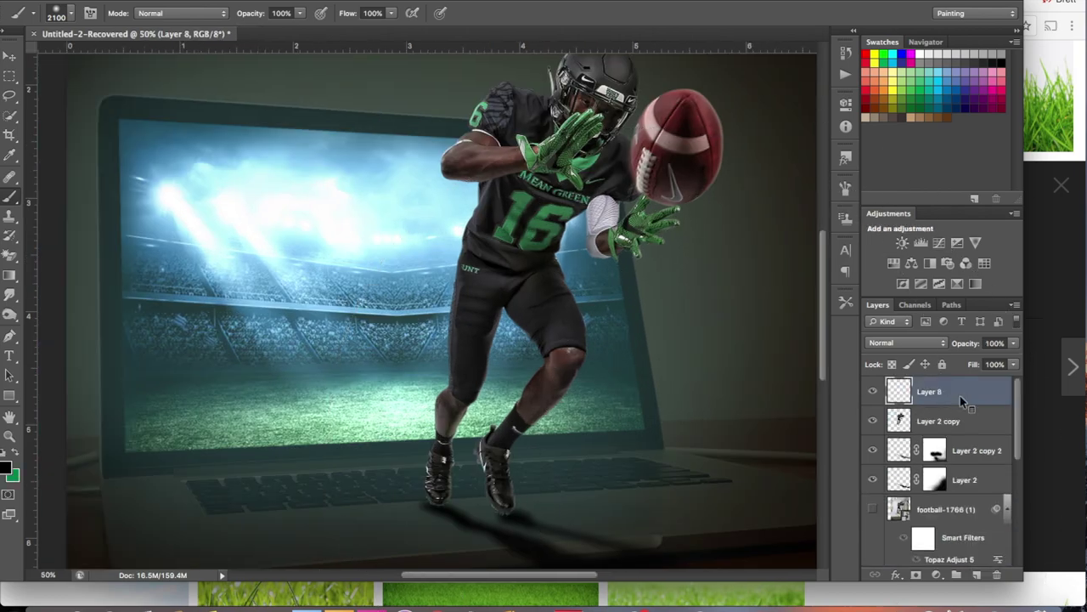
scroll(550, 337, up, 2)
drag(522, 303, 485, 322)
scroll(485, 323, down, 3)
drag(382, 357, 352, 456)
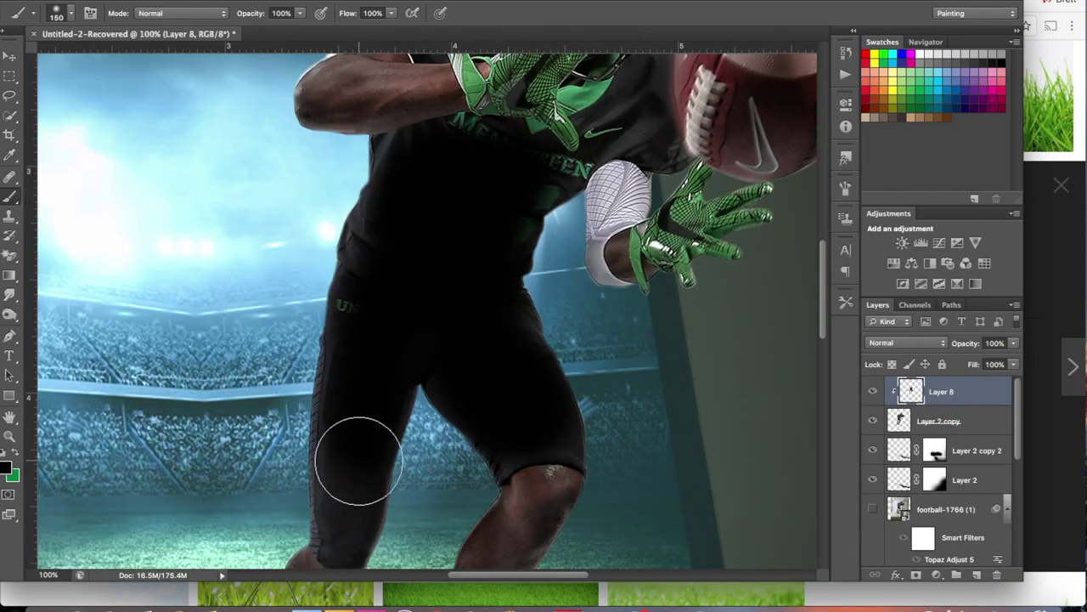
- Paint dark shading over the player's legs and shoes with a smaller brush, then set Layer 8 to 71% opacity
scroll(352, 456, down, 2)
drag(339, 340, 324, 457)
scroll(324, 457, down, 3)
key(bracketleft)
key(bracketleft)
key(bracketleft)
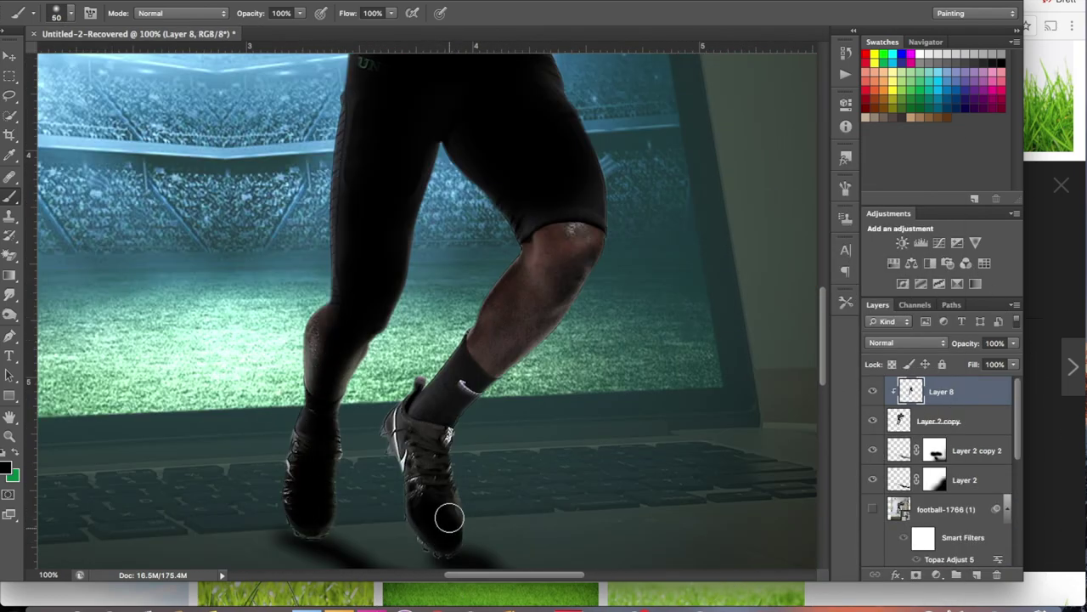
scroll(461, 260, up, 5)
scroll(461, 260, down, 2)
key(bracketleft)
key(bracketleft)
key(bracketleft)
scroll(460, 283, up, 2)
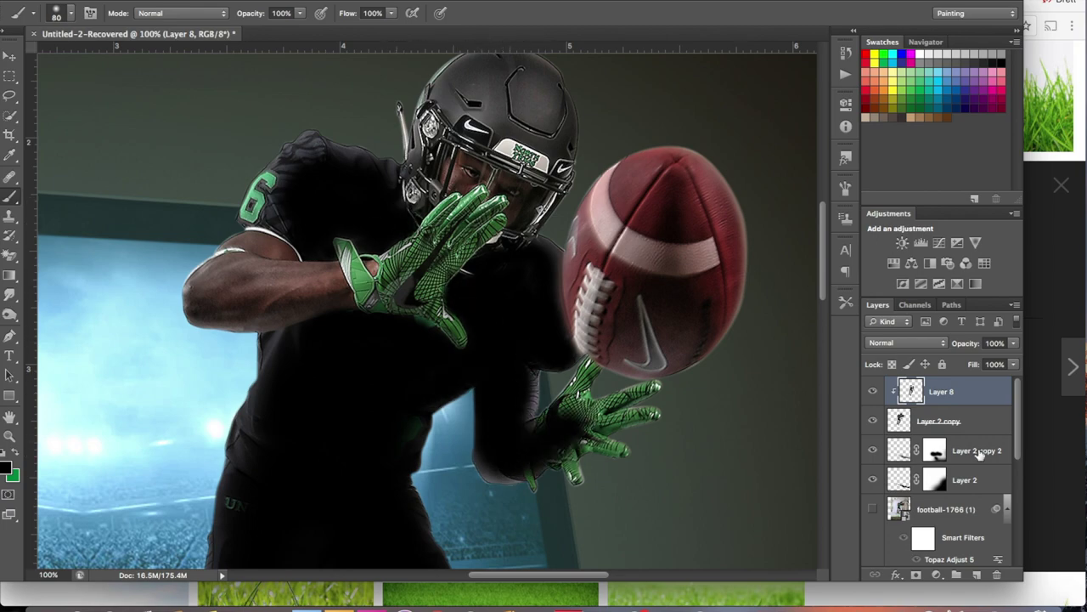
drag(1013, 342, 994, 356)
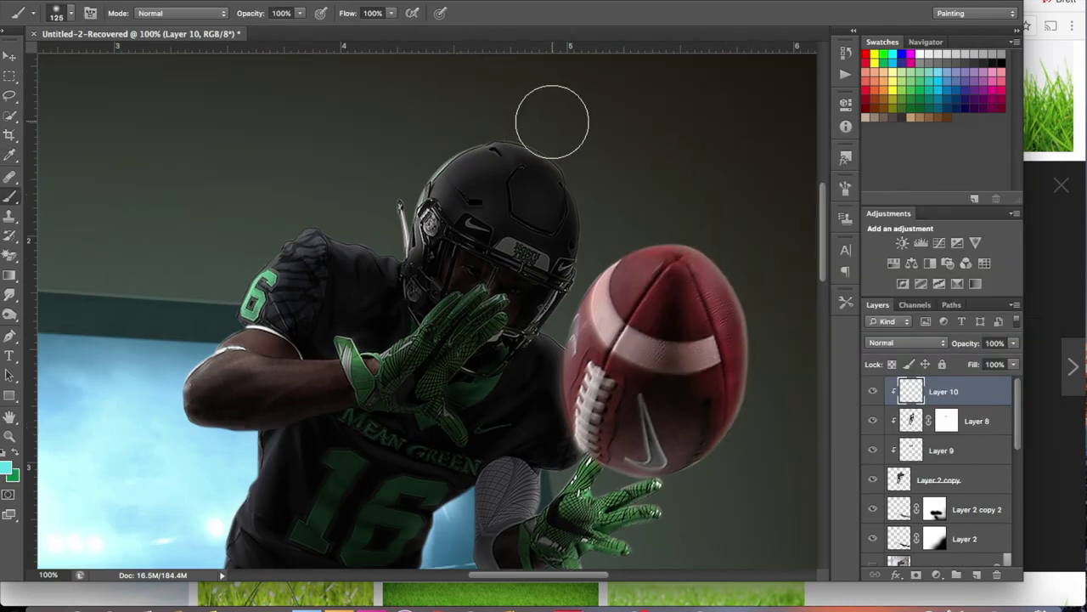
- Set Layer 10's blend mode to Overlay
scroll(303, 116, down, 3)
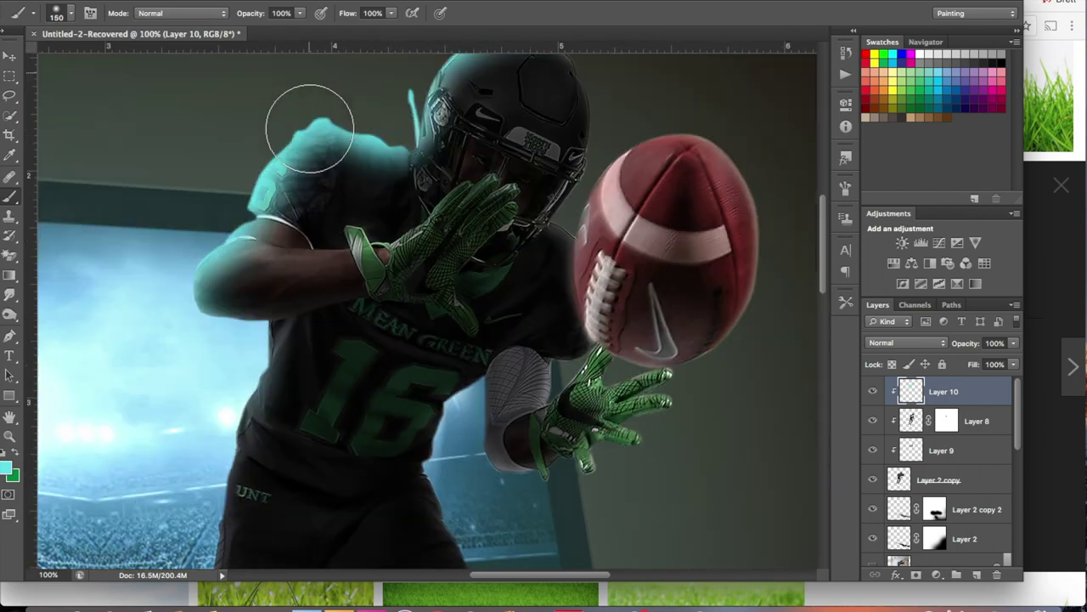
scroll(243, 311, down, 5)
scroll(243, 311, down, 5)
scroll(209, 463, down, 3)
scroll(208, 463, up, 5)
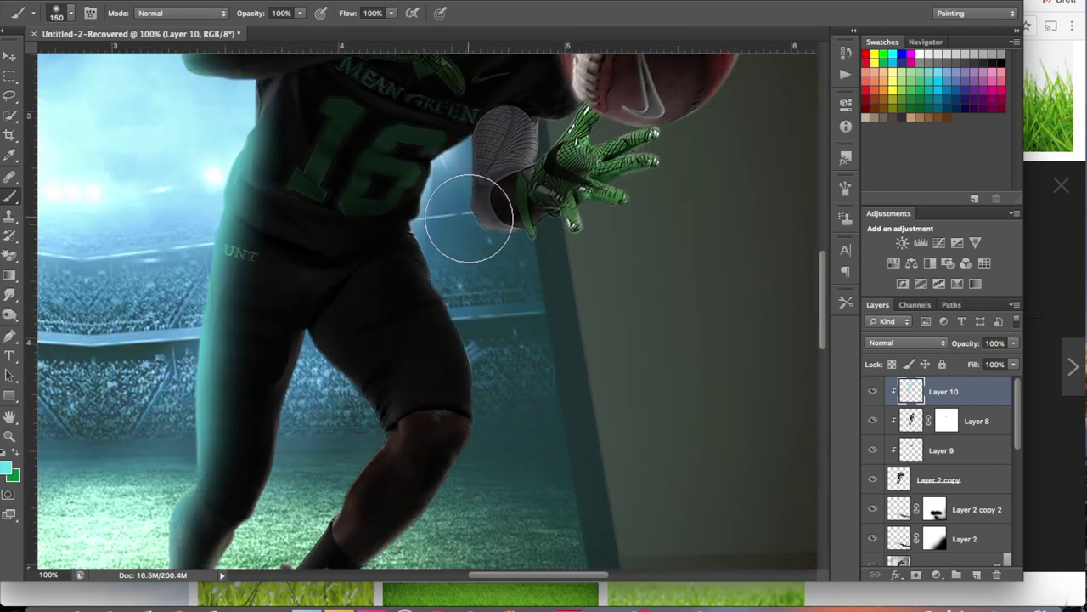
scroll(454, 259, up, 2)
scroll(450, 434, down, 5)
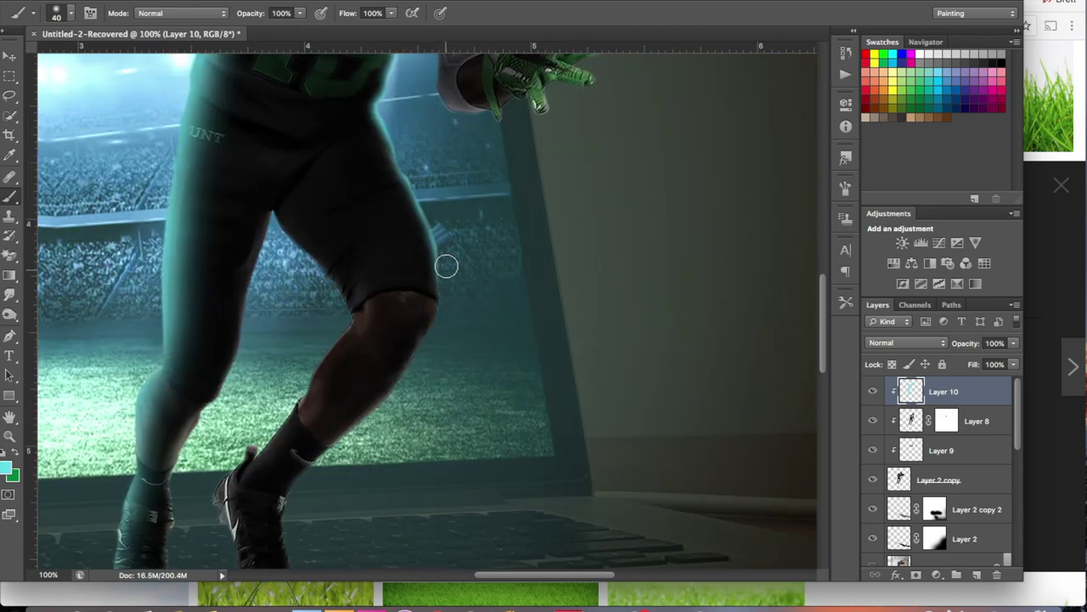
scroll(444, 263, down, 1)
click(907, 343)
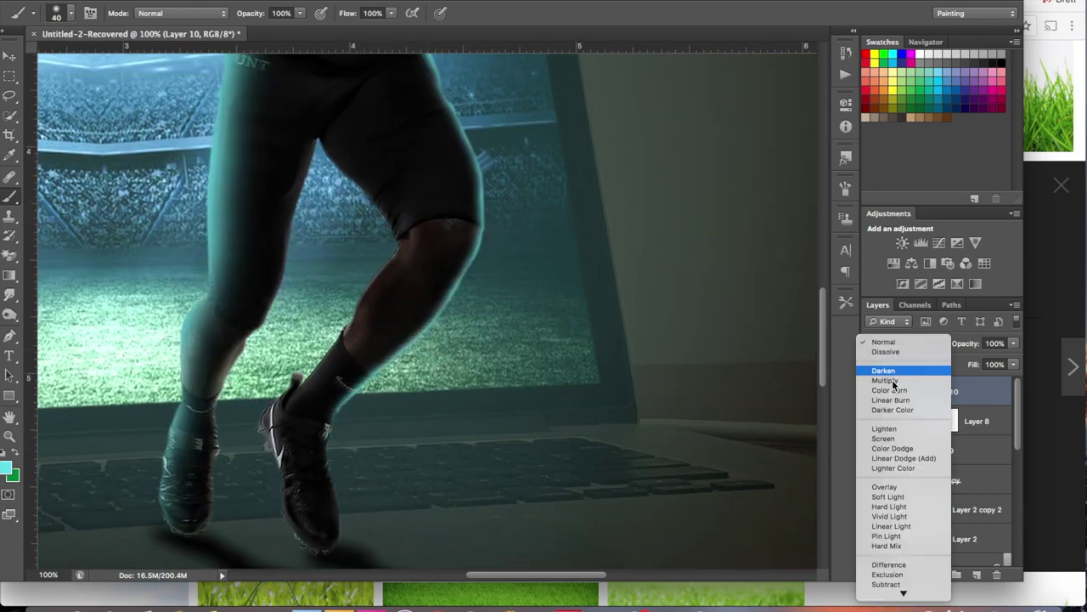
click(909, 488)
- Briefly try the Magic Wand around the player, then return to the Brush with default black and white colours
scroll(595, 383, up, 5)
scroll(778, 396, down, 5)
scroll(778, 396, up, 5)
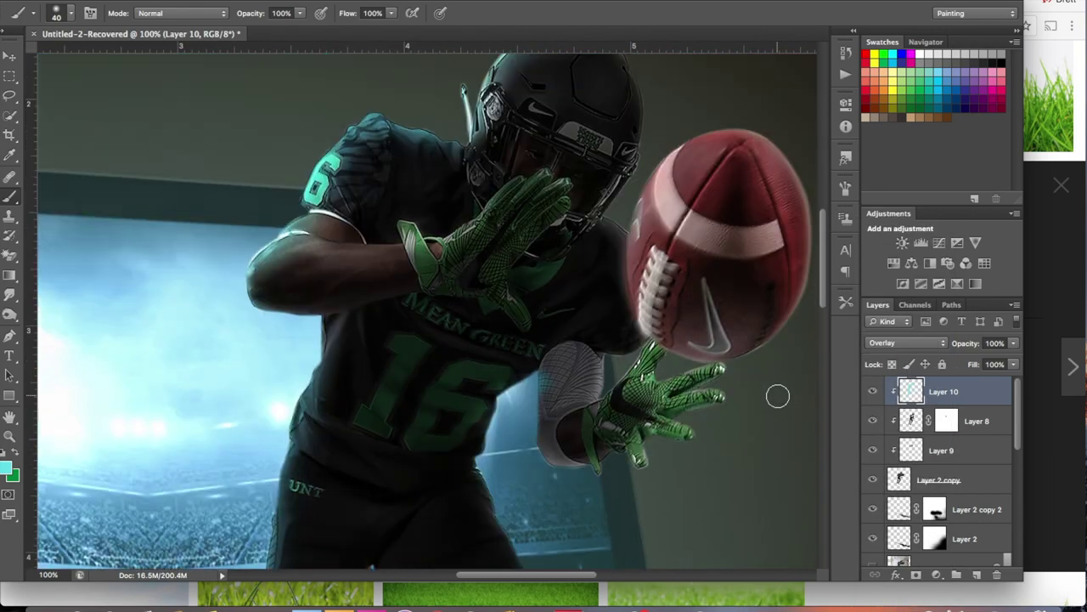
scroll(756, 387, down, 5)
scroll(728, 381, up, 4)
scroll(501, 224, up, 3)
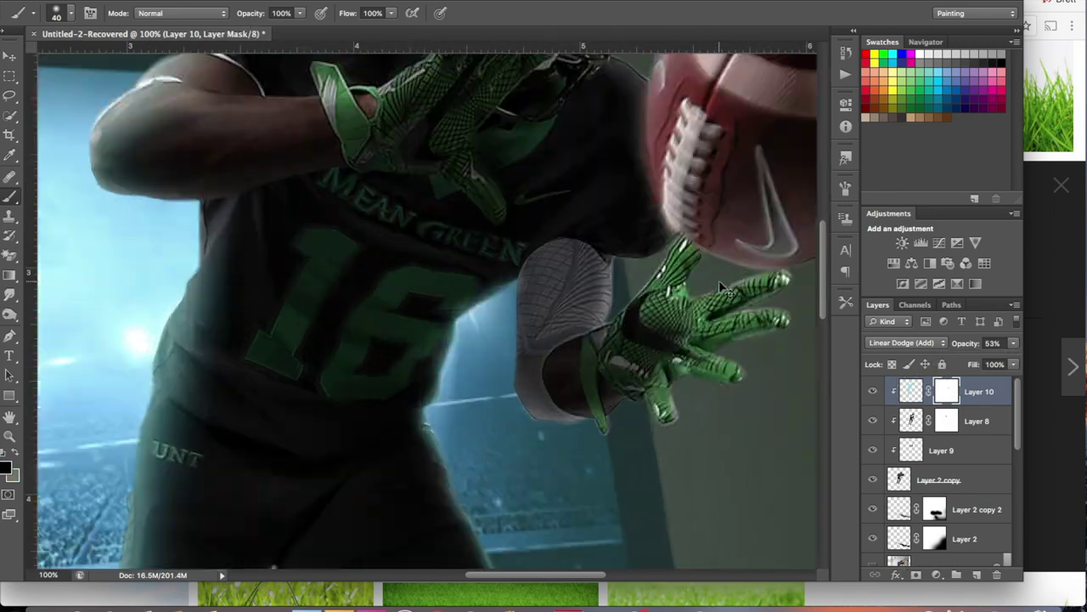
key(w)
scroll(527, 218, up, 3)
scroll(455, 209, up, 3)
scroll(311, 198, left, 5)
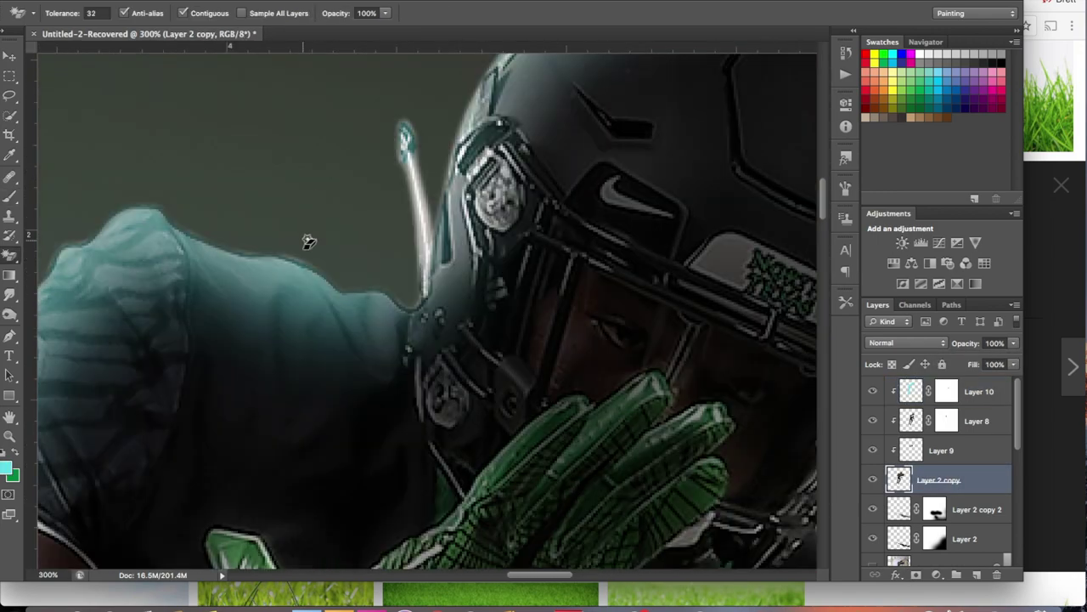
scroll(275, 226, left, 3)
scroll(246, 310, down, 3)
scroll(221, 348, down, 3)
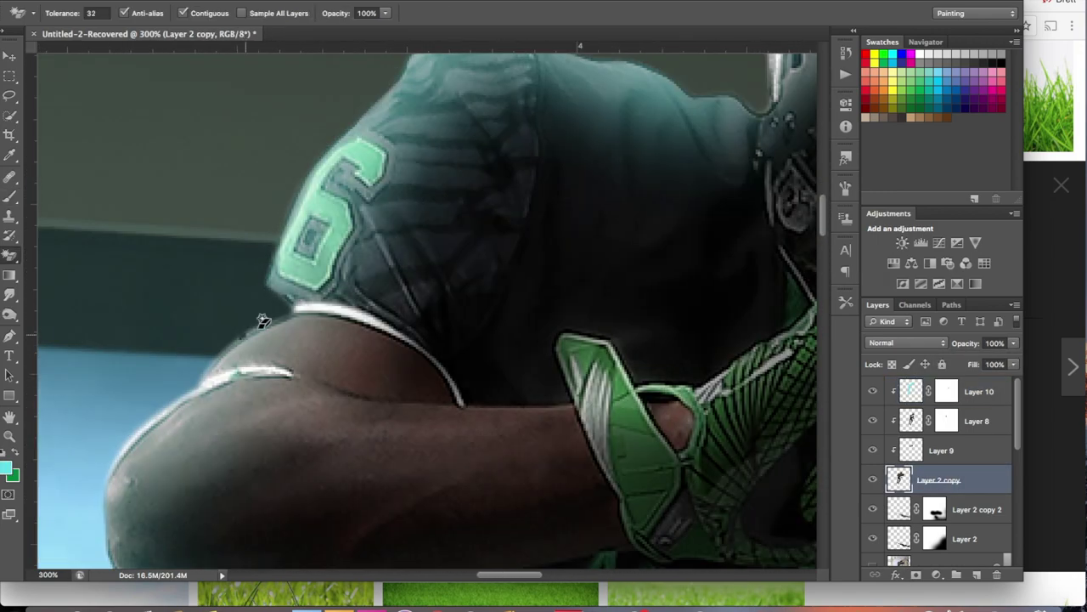
scroll(252, 326, right, 5)
scroll(382, 297, right, 3)
key(alt+bracketright)
key(alt+bracketright)
key(alt+bracketright)
key(b)
scroll(553, 272, up, 2)
scroll(578, 306, right, 1)
key(ctrl+backslash)
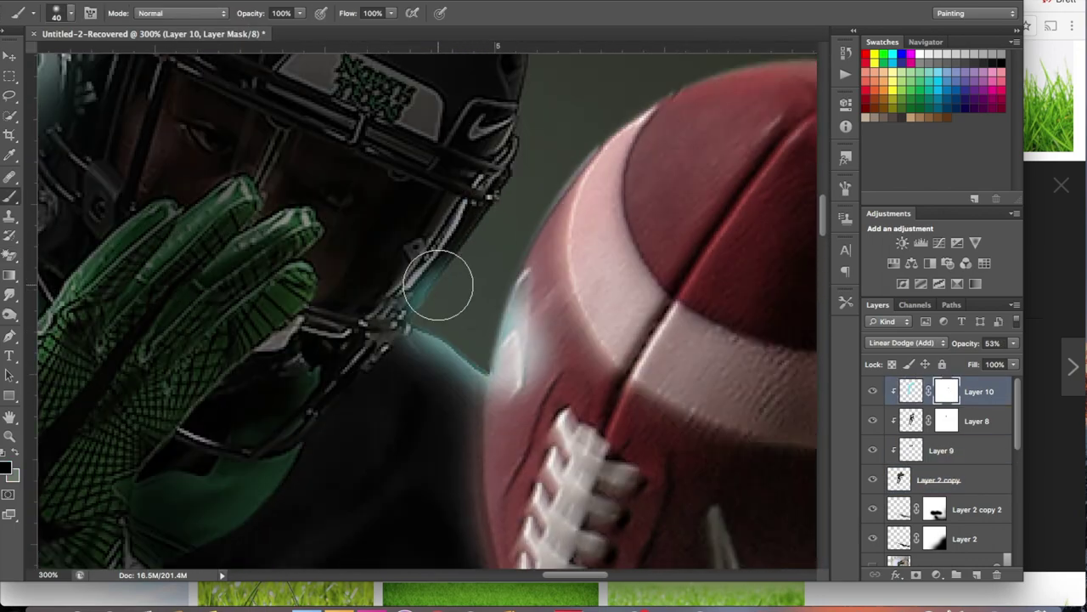
- Brush teal light over the player's body and forearm, adjusting brush size and zoom
key(ctrl+minus)
key(ctrl+minus)
key(ctrl+minus)
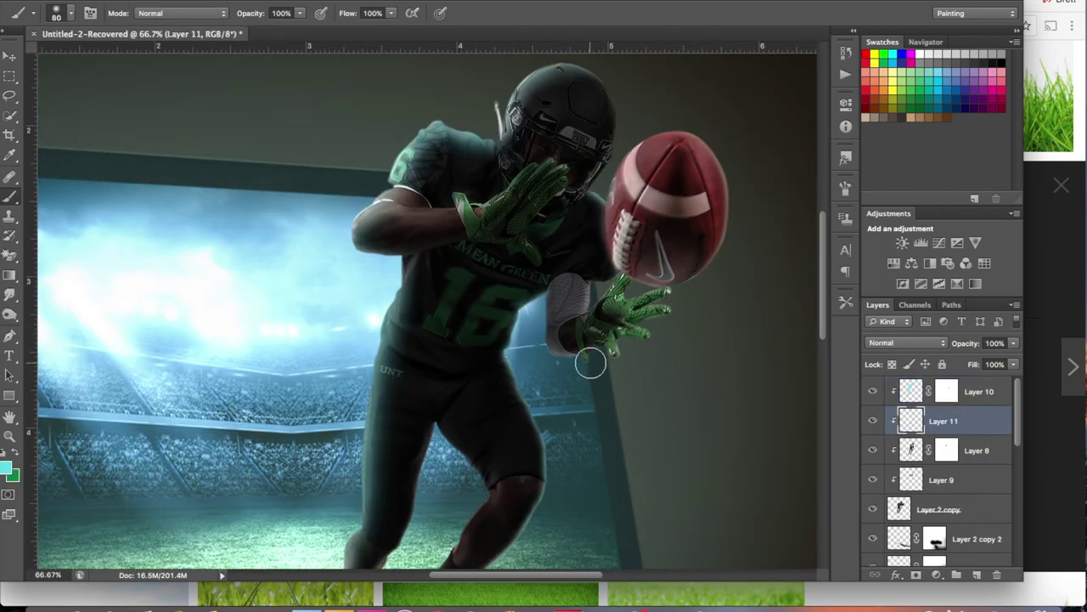
key(bracketright)
key(bracketright)
key(bracketright)
drag(449, 133, 340, 352)
scroll(340, 352, down, 3)
drag(340, 442, 473, 303)
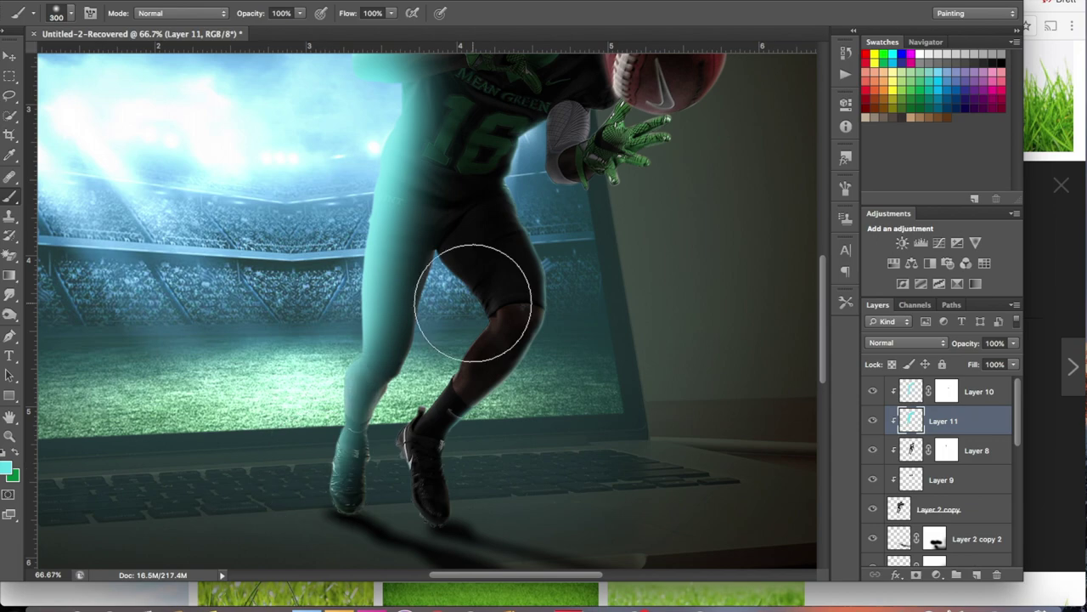
scroll(509, 340, up, 5)
key(ctrl+plus)
key(ctrl+plus)
key(ctrl+plus)
key(bracketleft)
key(alt+bracketright)
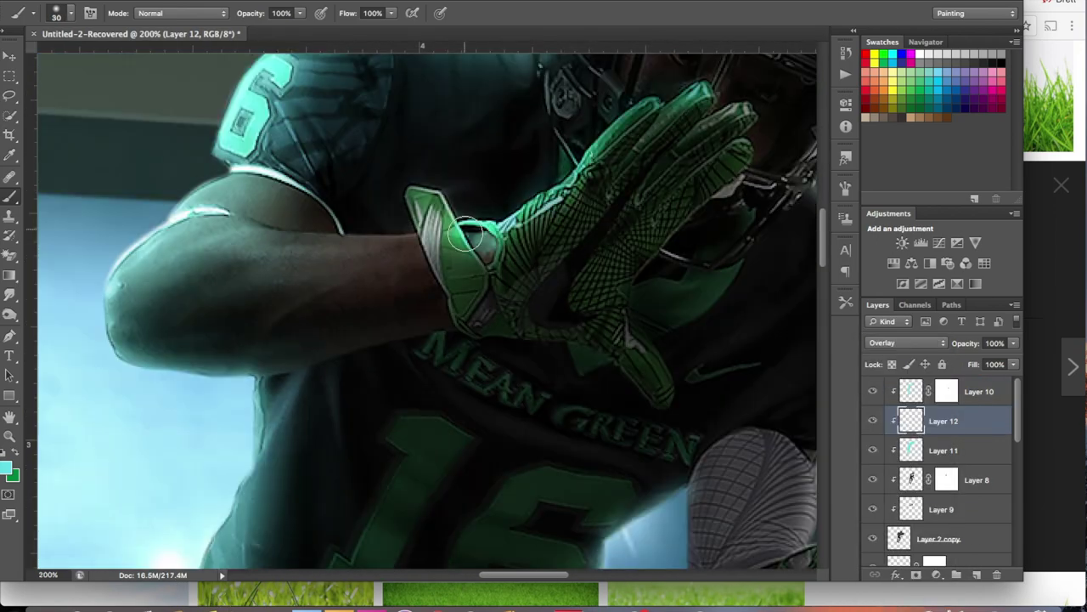
drag(480, 236, 422, 268)
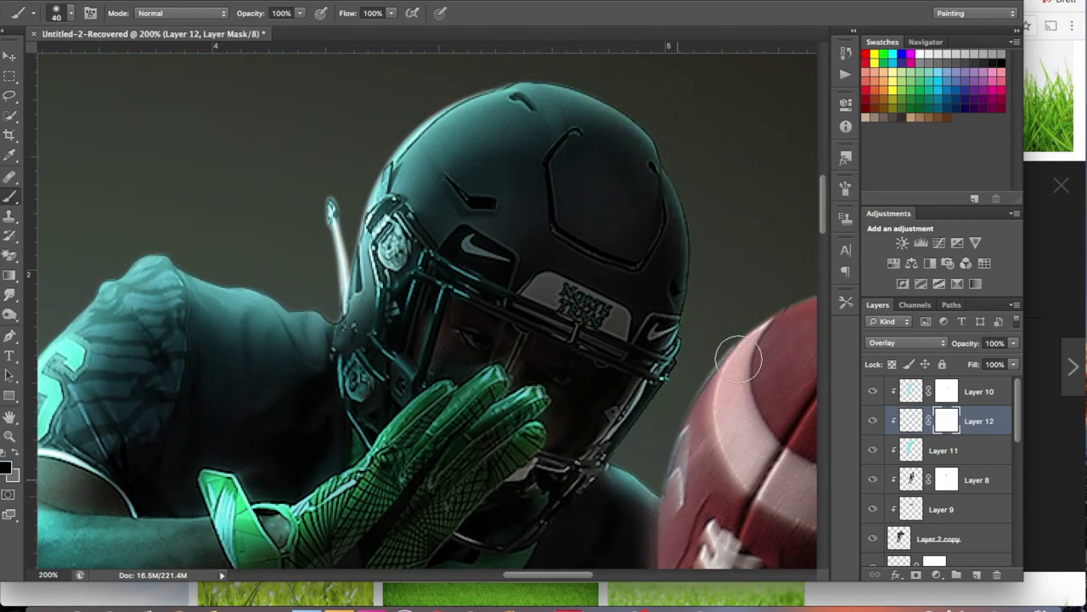
- Set Layer 13 to Linear Dodge (Add) at about half opacity and paint cyan glow along the inner legs
scroll(472, 340, down, 3)
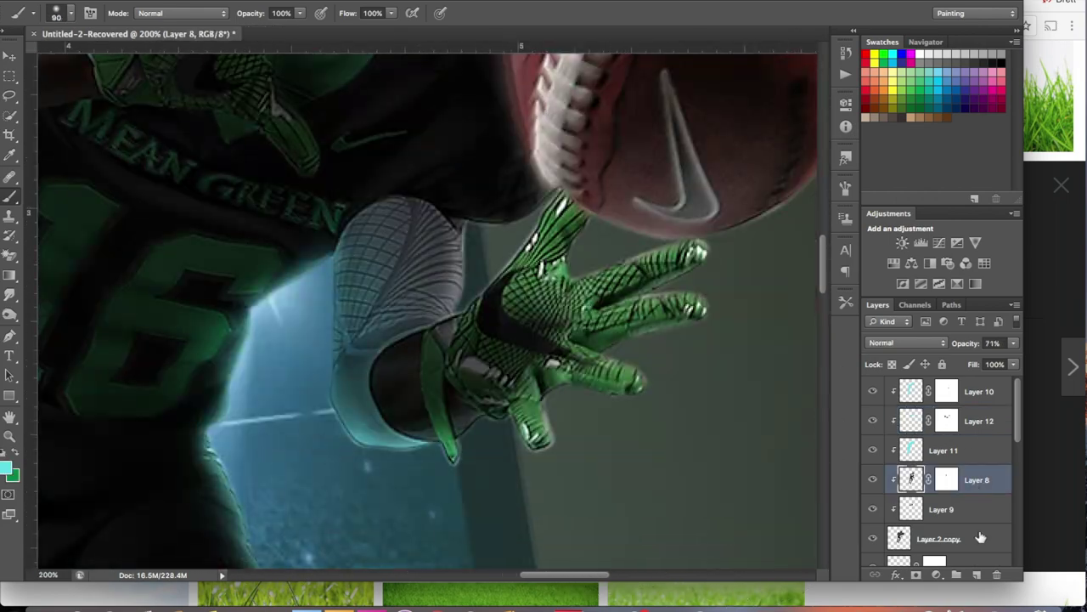
scroll(328, 328, down, 5)
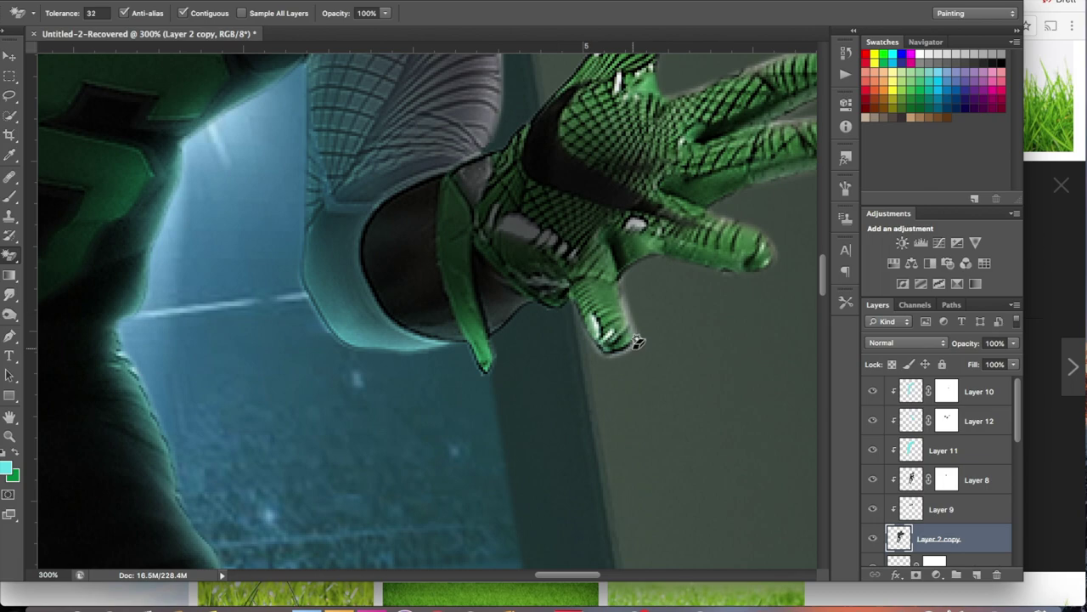
scroll(639, 342, up, 5)
scroll(304, 207, up, 5)
scroll(559, 181, up, 5)
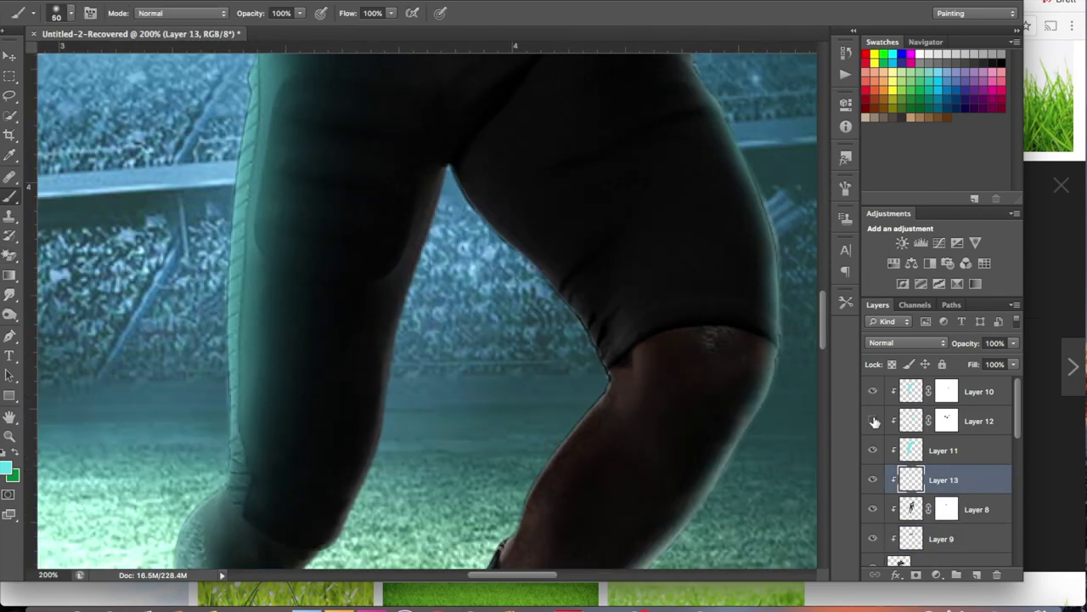
click(969, 478)
click(906, 342)
click(903, 381)
drag(1014, 342, 983, 357)
drag(421, 183, 433, 166)
scroll(527, 293, down, 5)
scroll(560, 283, left, 1)
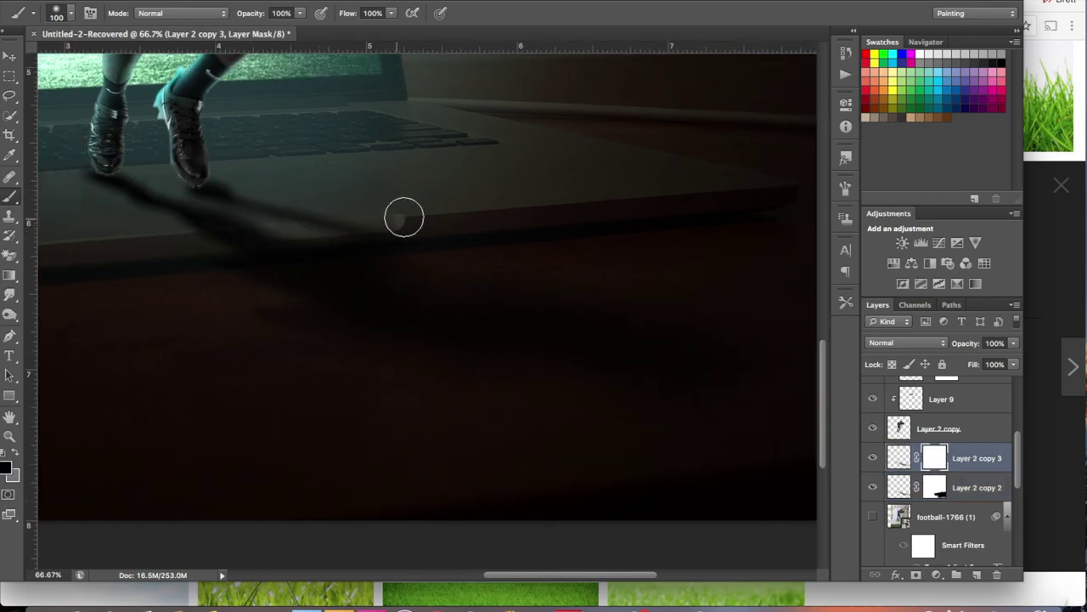
- Hide the shadow below the shoes and stamp the player and glow layers into a new merged layer
click(873, 486)
key(ctrl+minus)
key(ctrl+minus)
key(ctrl+minus)
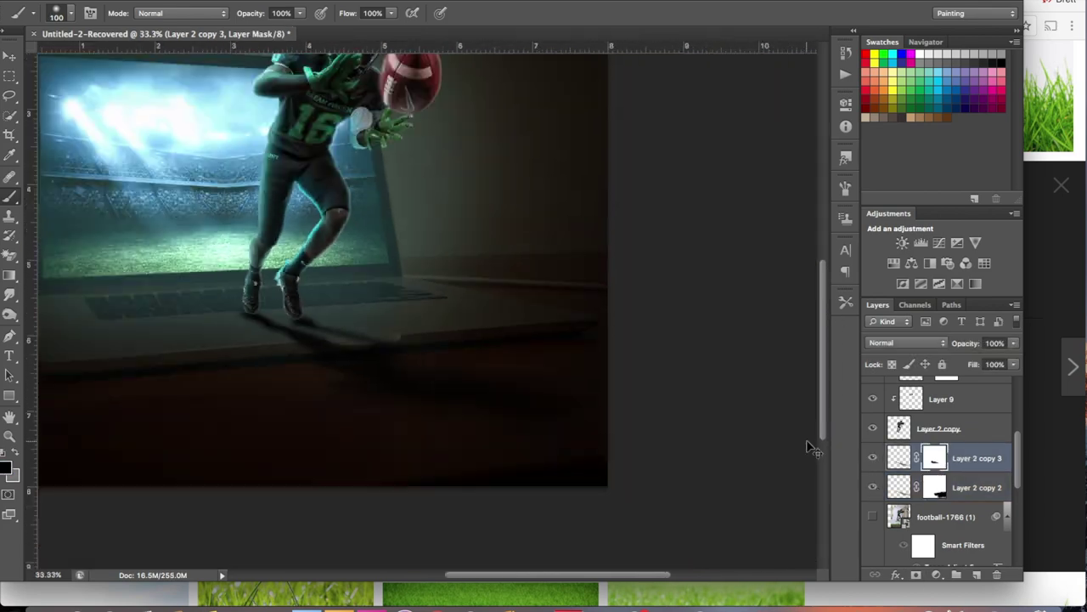
click(935, 428)
scroll(934, 476, up, 2)
shift+click(983, 422)
key(ctrl+e)
- Put the merged player copy into Free Transform warp mode
key(ctrl+plus)
key(ctrl+t)
click(708, 12)
- Warp the stamped player copy back toward the laptop screen and give it a layer mask
drag(288, 313, 52, 418)
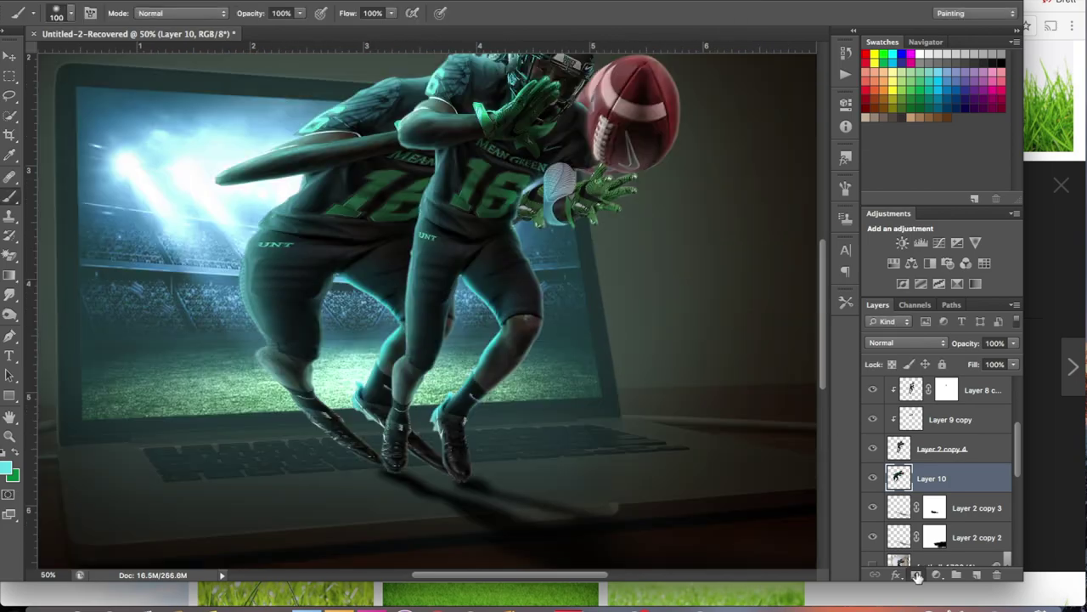
click(918, 577)
click(71, 13)
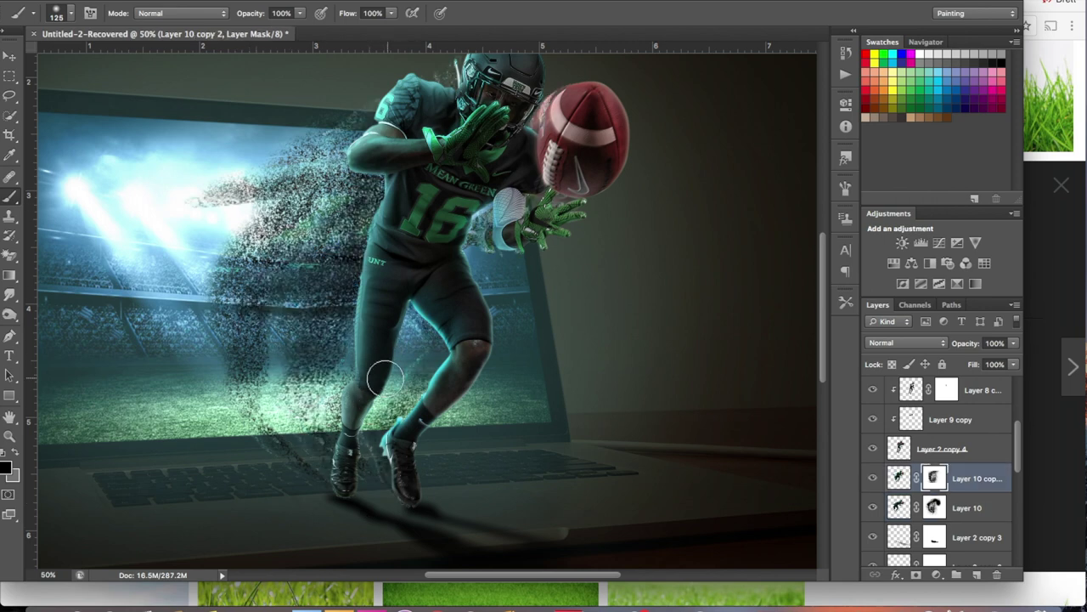
scroll(259, 206, up, 2)
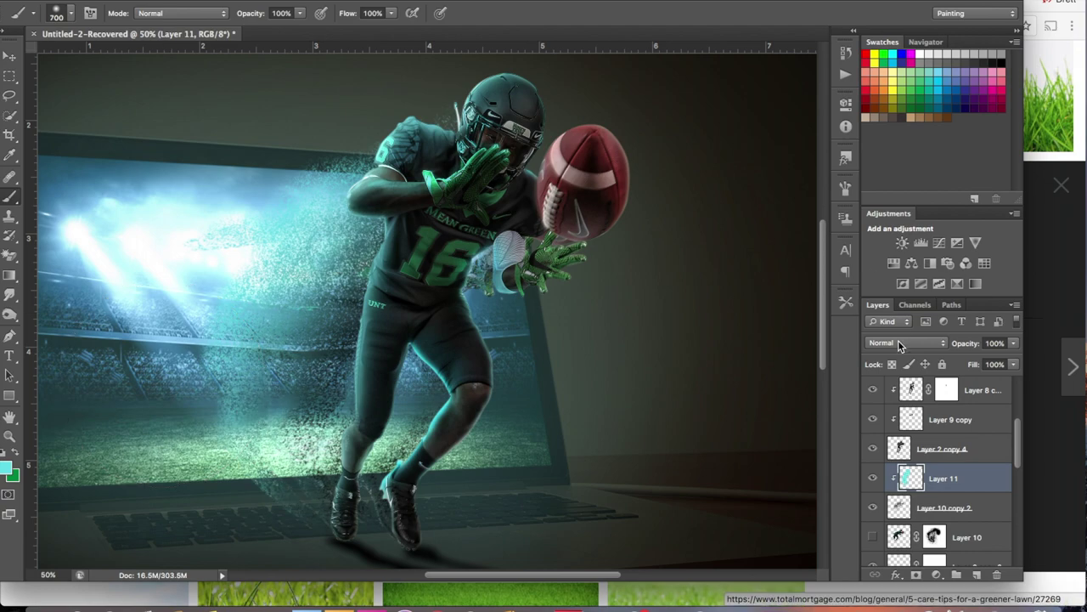
- Set Layer 11 to Linear Light and lower its saturation to -38 with Hue/Saturation
click(885, 346)
scroll(667, 408, down, 2)
key(Down)
key(Down)
key(Down)
key(Down)
key(Down)
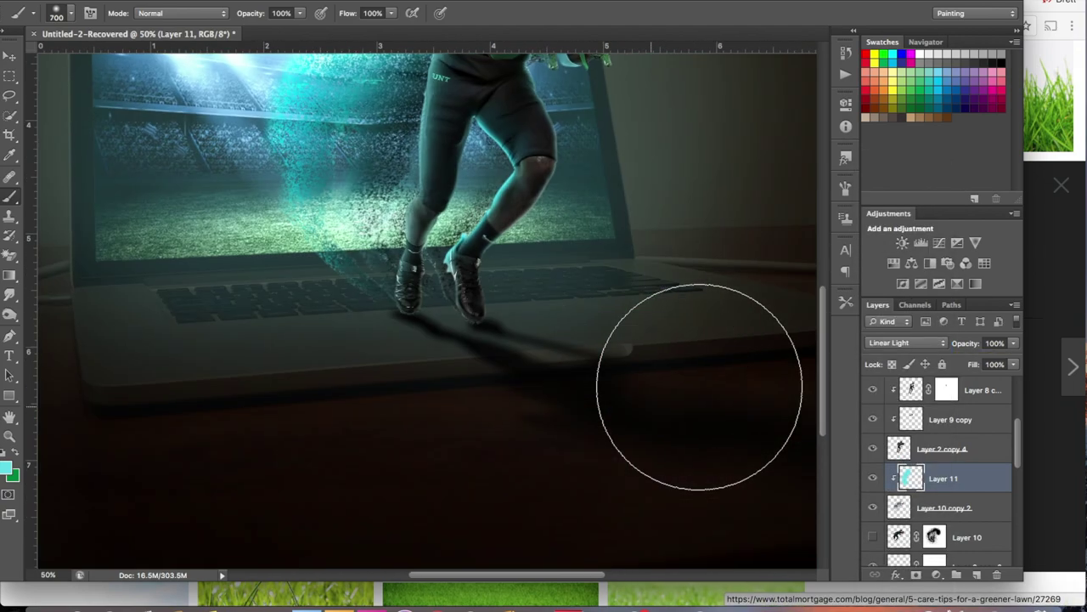
scroll(691, 363, up, 3)
key(ctrl+u)
drag(649, 287, 614, 289)
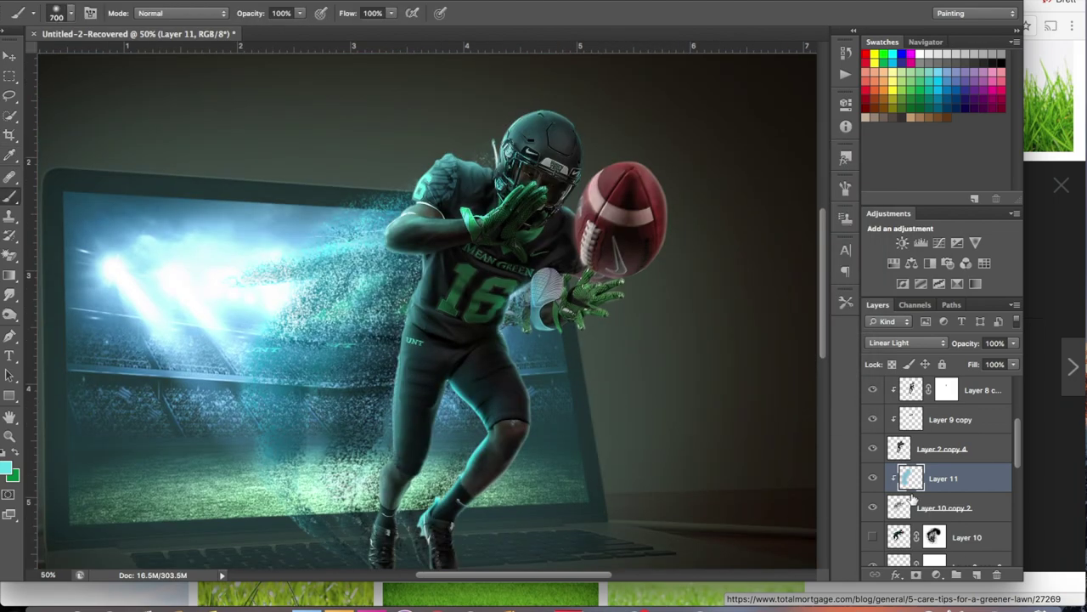
scroll(558, 461, up, 3)
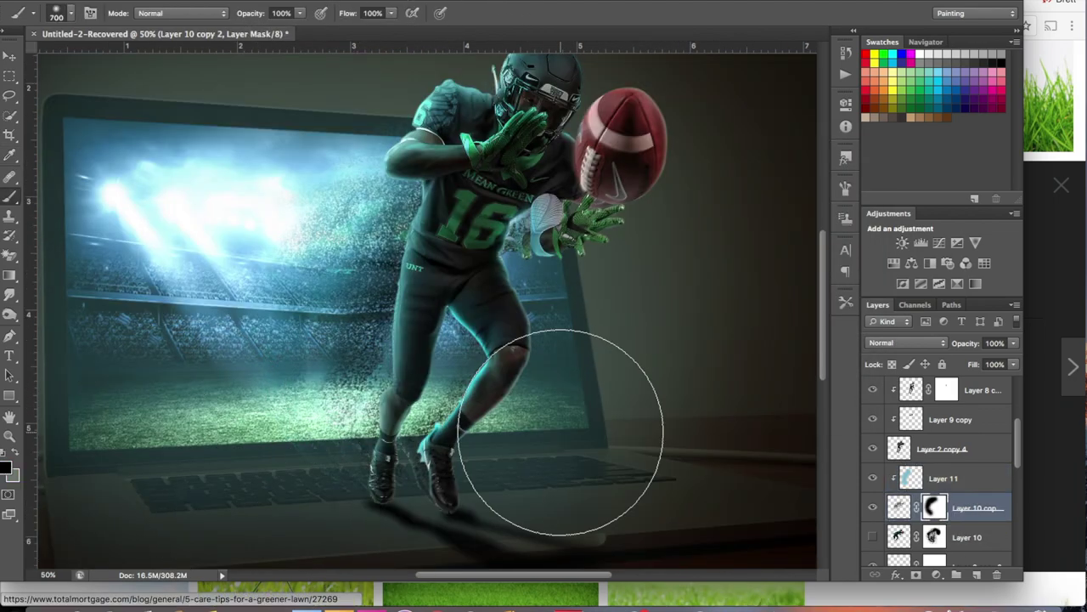
- Apply Motion Blur to Layer 11 copy 2 and mask away part of the blurred copy
right_click(952, 478)
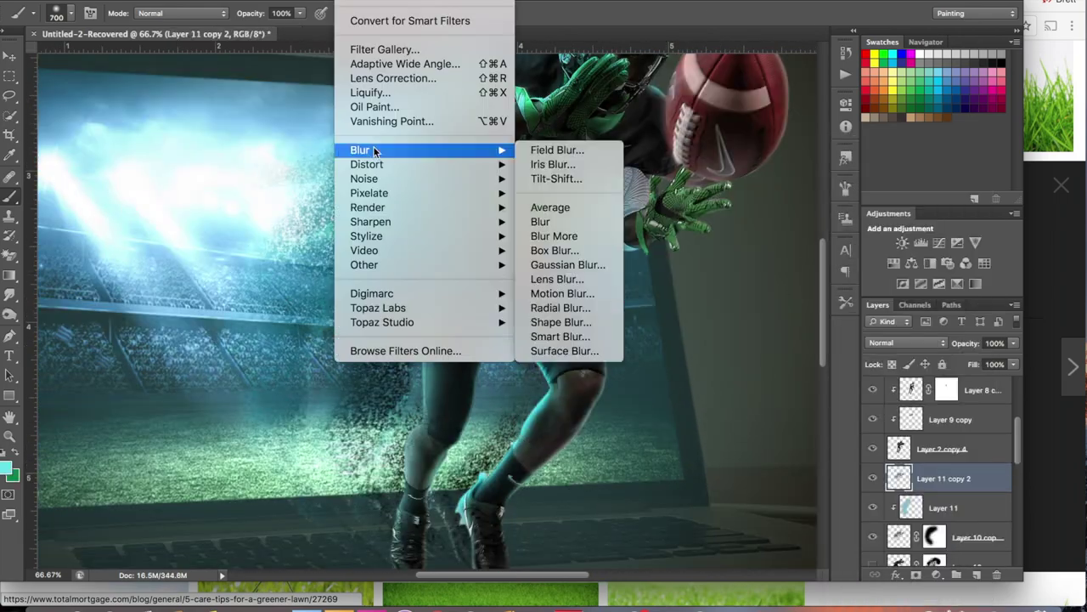
click(560, 295)
scroll(565, 361, up, 5)
scroll(565, 361, left, 2)
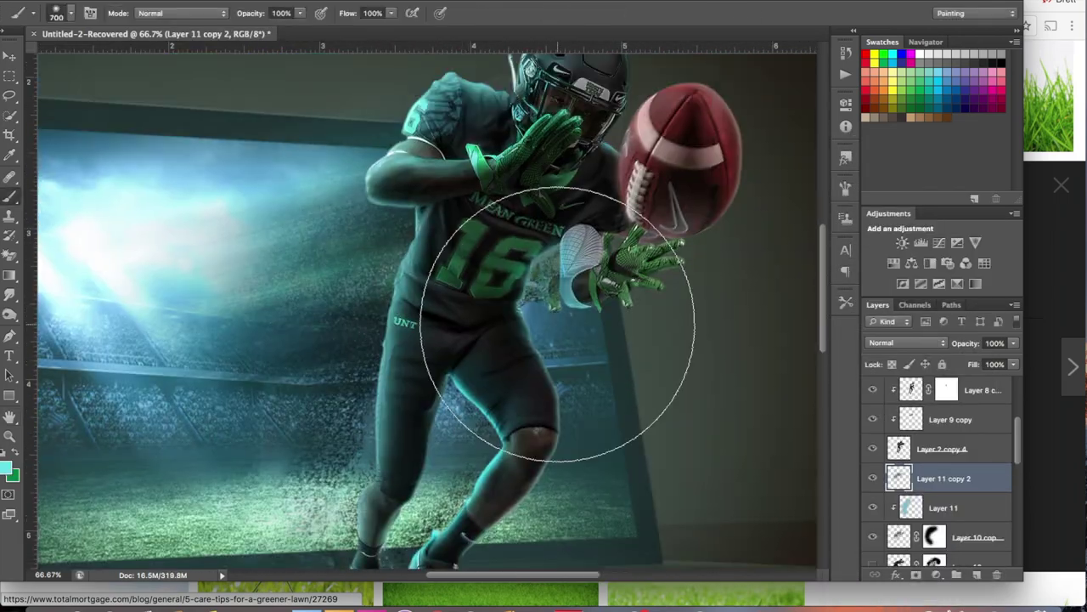
drag(182, 449, 221, 476)
scroll(243, 364, down, 3)
key(ctrl+minus)
key(bracketright)
key(bracketright)
key(bracketright)
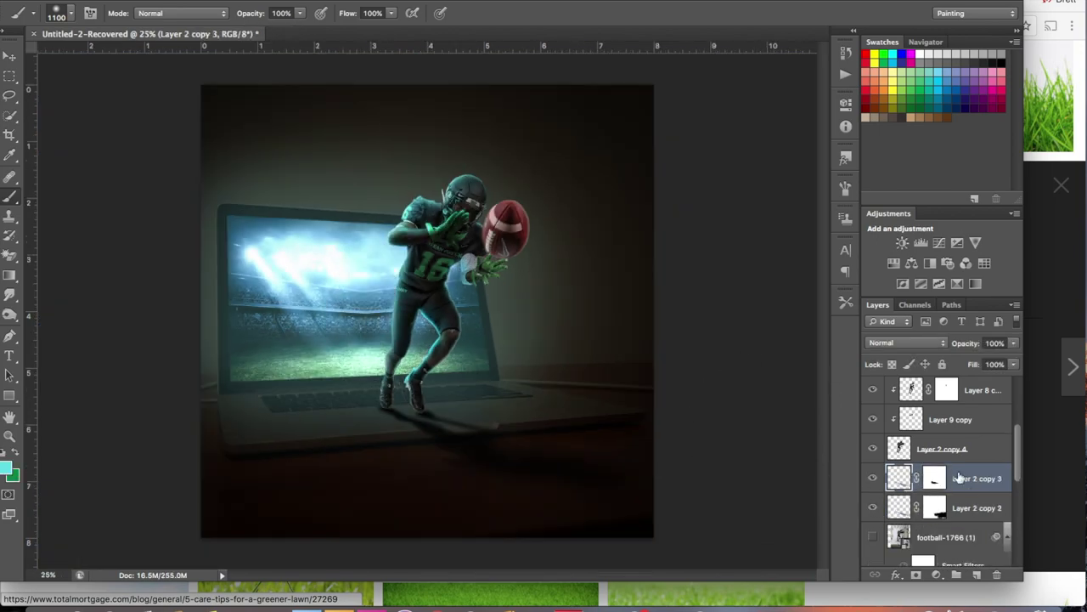
- Scatter spatter-brush particle specks on a new layer and apply Field Blur to them
key(ctrl+shift+alt+n)
click(71, 13)
double_click(147, 192)
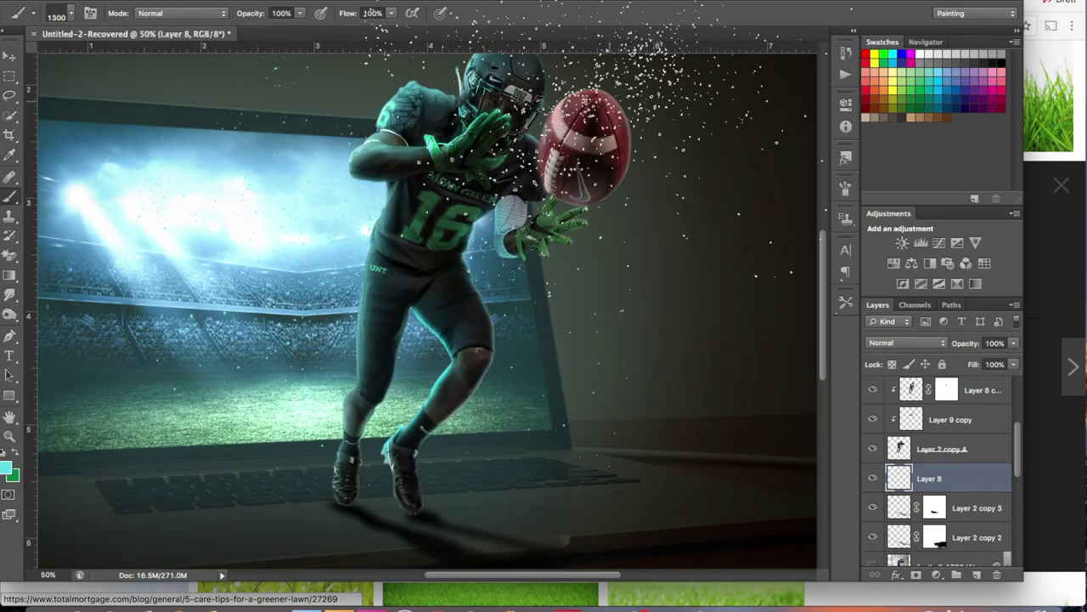
click(541, 153)
key(Return)
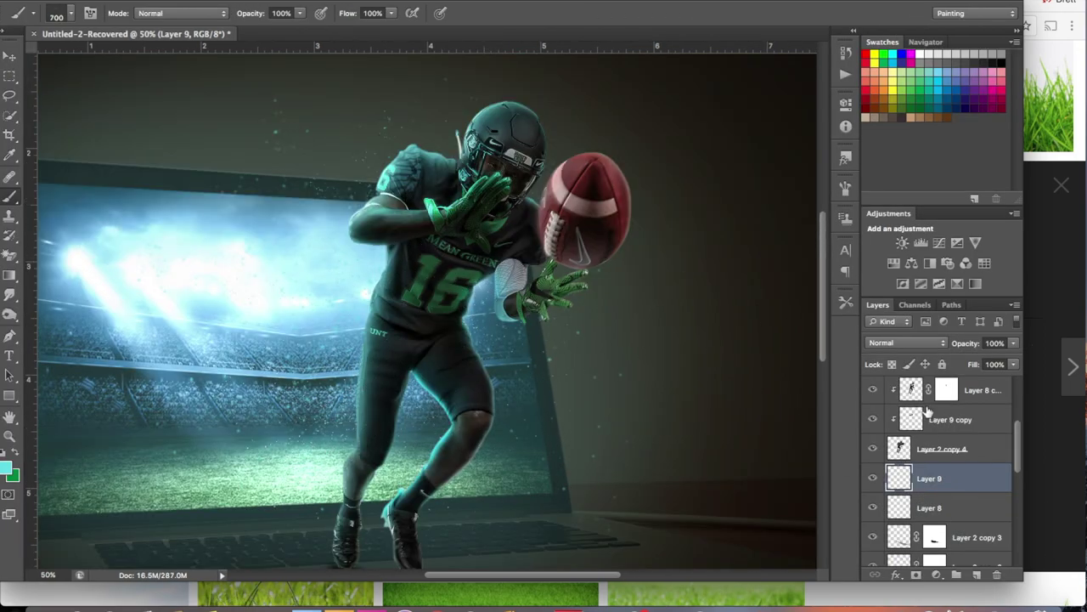
scroll(978, 520, down, 5)
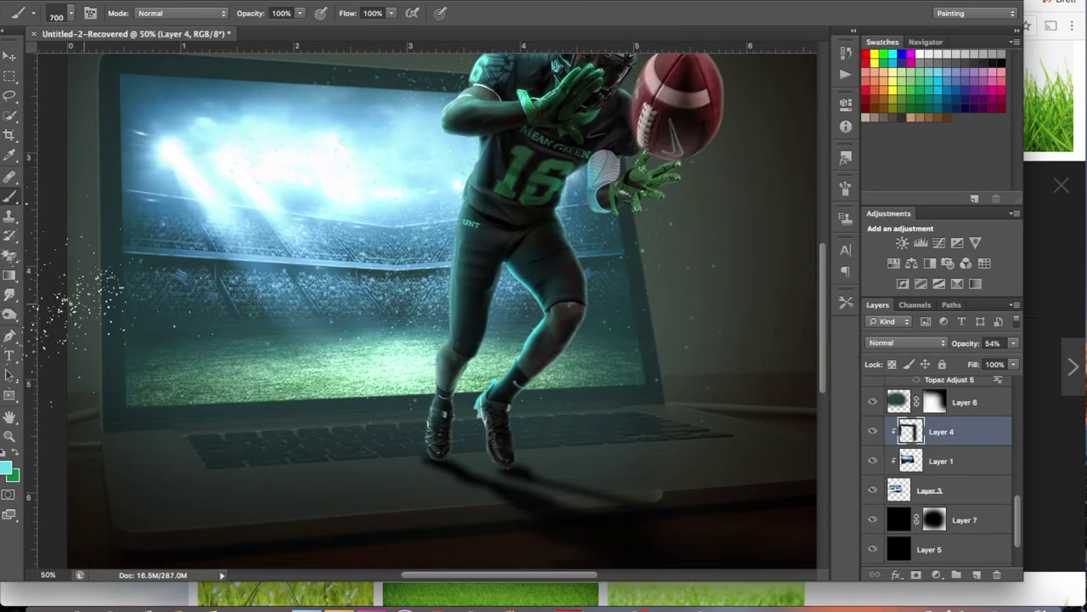
- Paint a soft light streak over the stadium with the Brush
key(b)
click(63, 13)
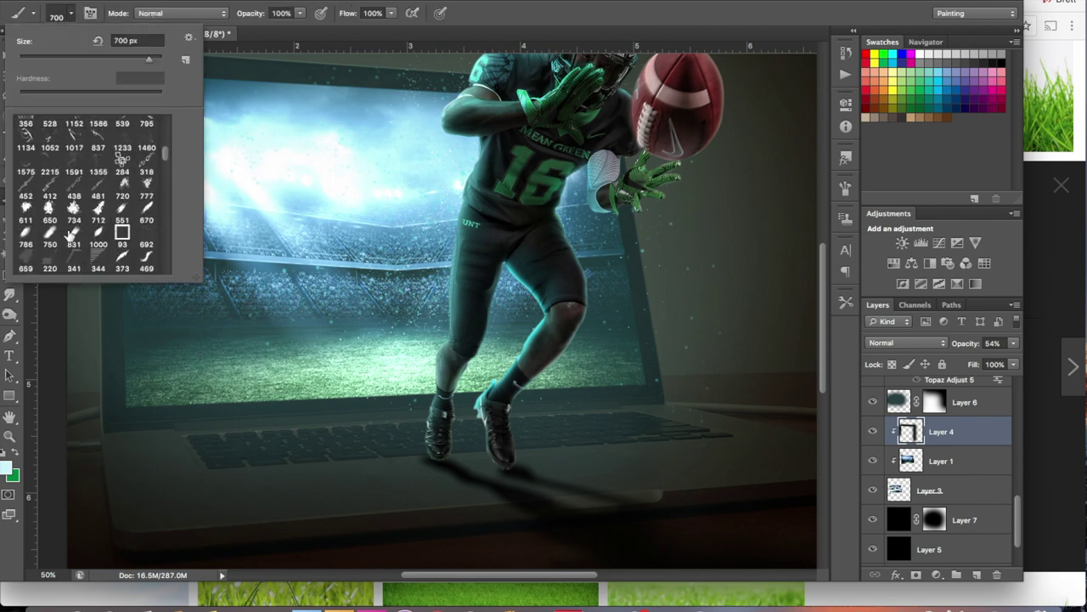
click(304, 273)
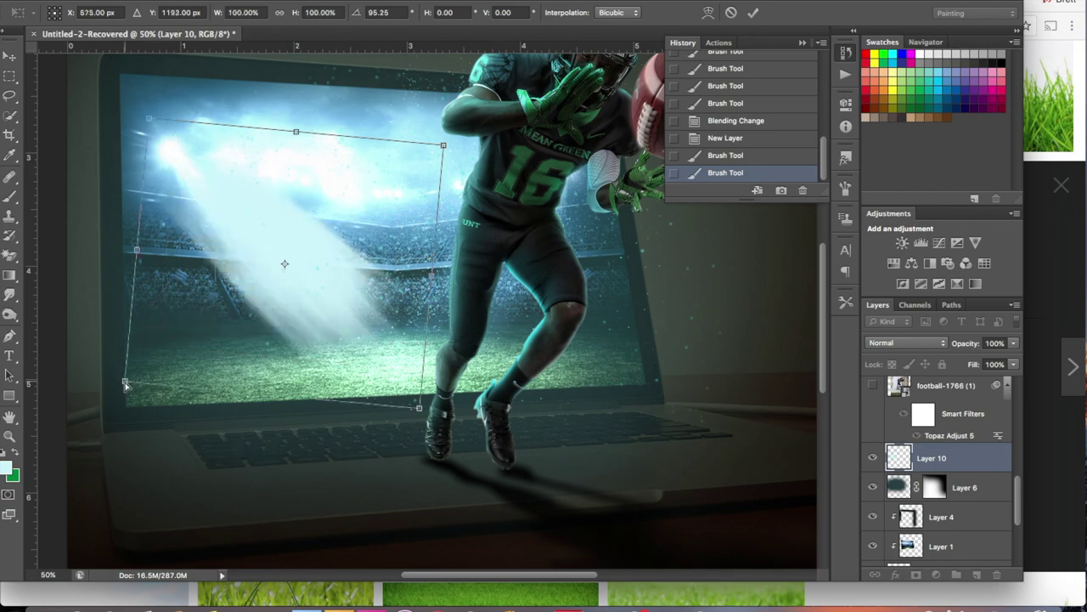
- Commit the light beam, set it to Overlay, and add a mirrored copy on the other side
drag(418, 409, 501, 554)
key(Return)
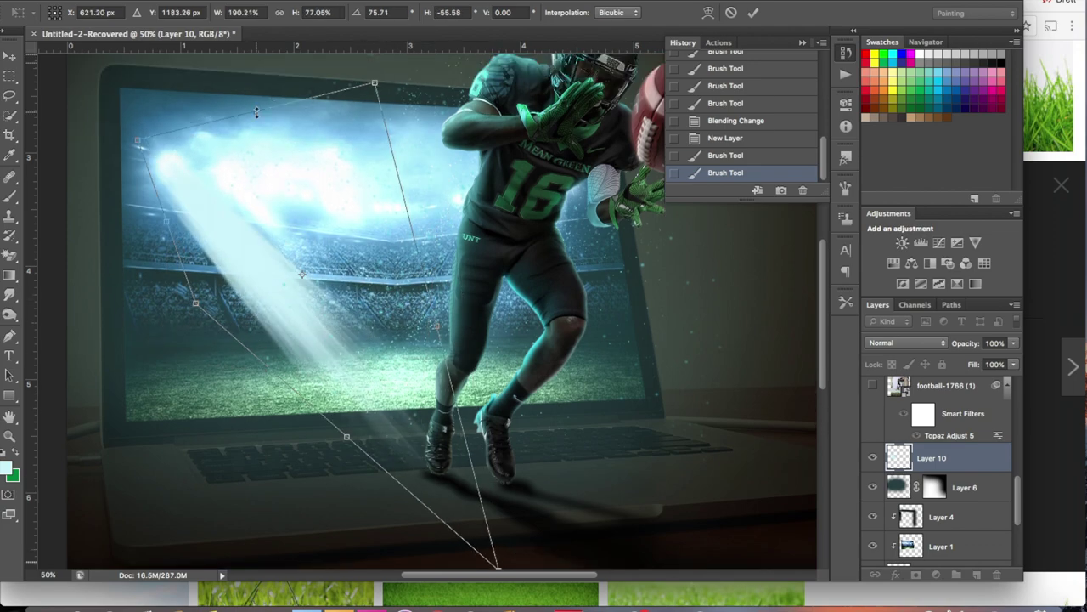
key(b)
click(906, 342)
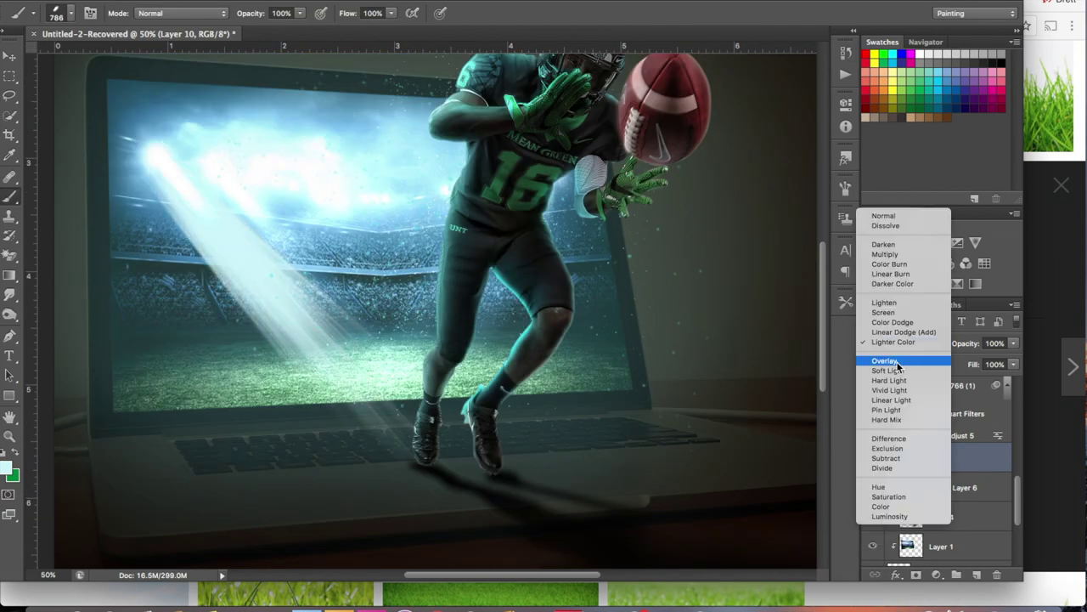
click(883, 380)
key(ctrl+j)
key(ctrl+t)
drag(170, 357, 547, 286)
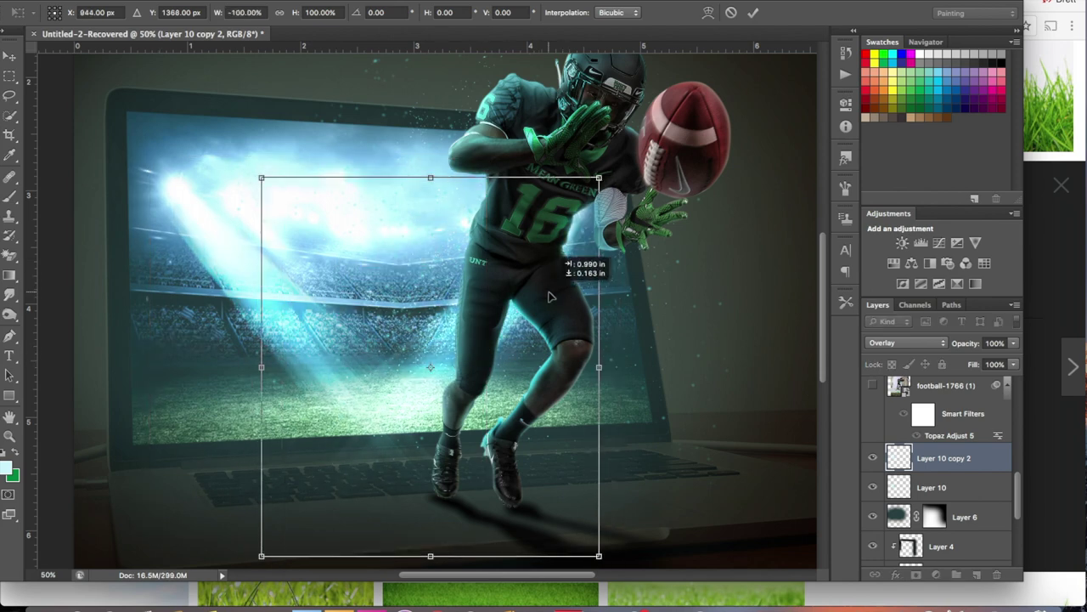
key(Return)
- Paint a soft white glow on a new layer and squash it flat under the player's feet
ctrl+click(978, 574)
click(71, 13)
key(Return)
click(418, 386)
key(ctrl+t)
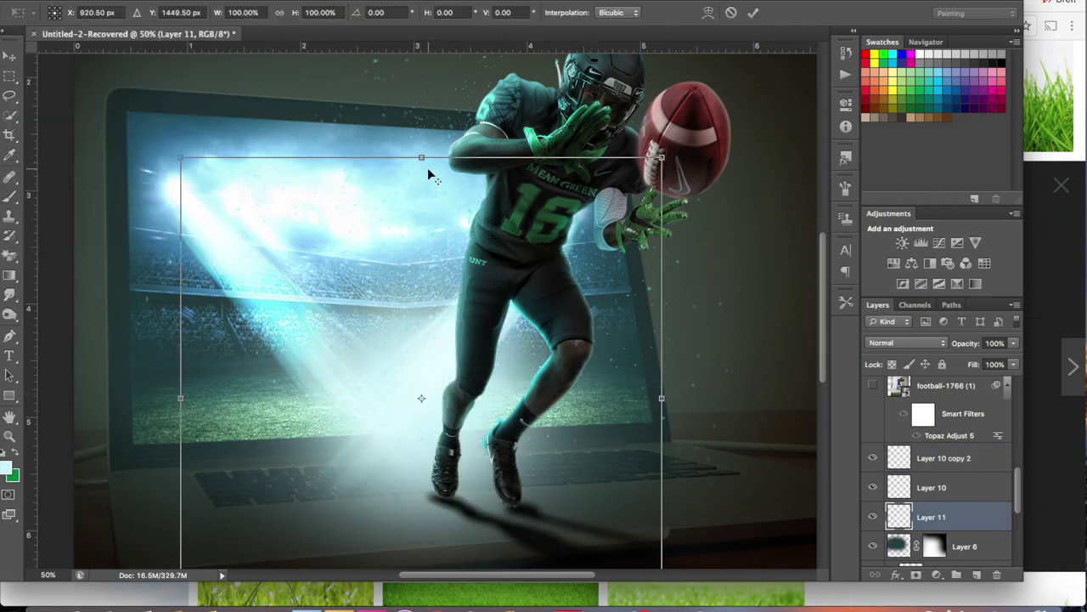
drag(437, 213, 437, 347)
drag(548, 420, 572, 501)
scroll(667, 463, down, 1)
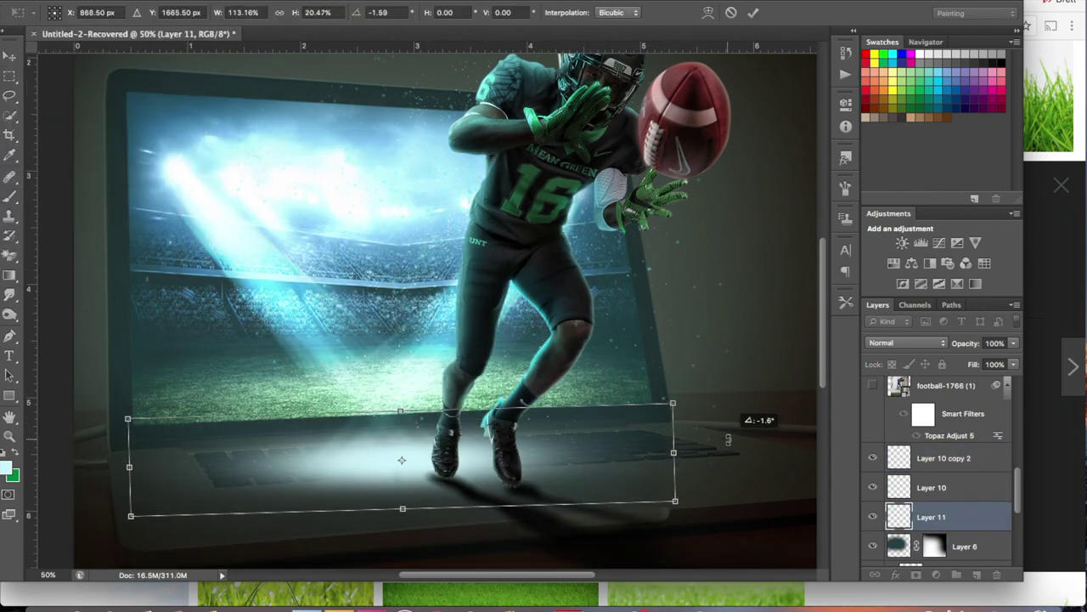
mouse_move(696, 411)
mouse_down()
mouse_move(126, 509)
mouse_move(340, 473)
mouse_up()
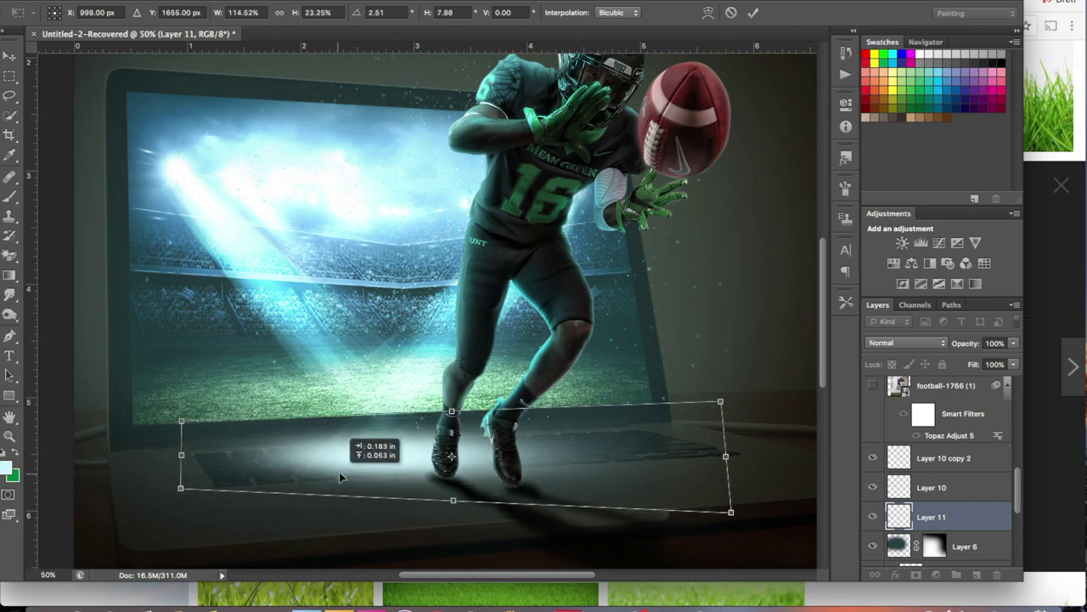
key(Return)
- Set the glow layer to Color Dodge, then select Layer 10 and check the full composition
scroll(753, 467, down, 2)
click(903, 343)
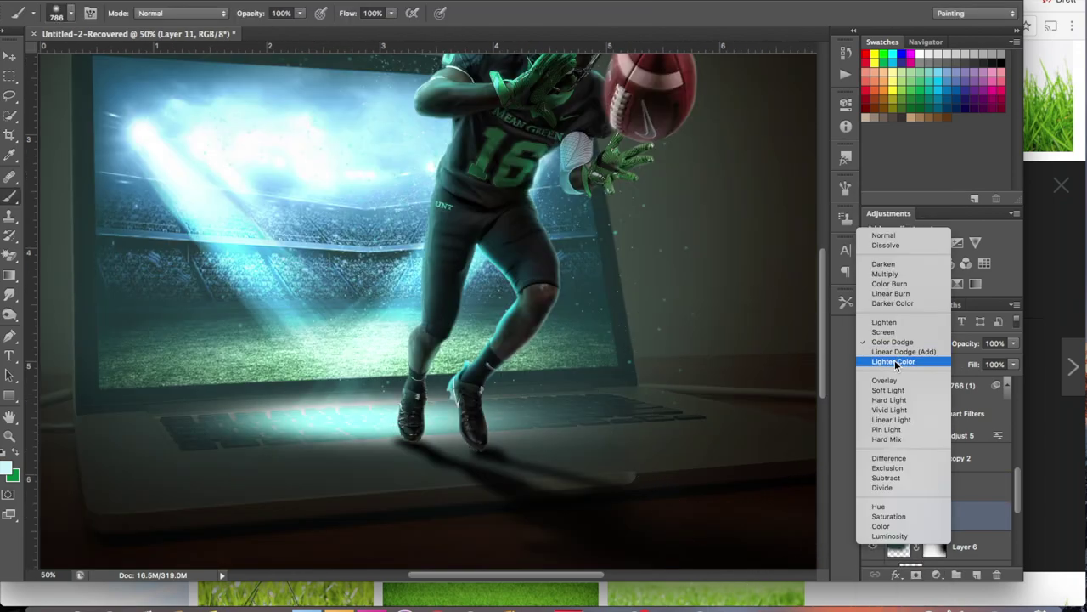
click(903, 342)
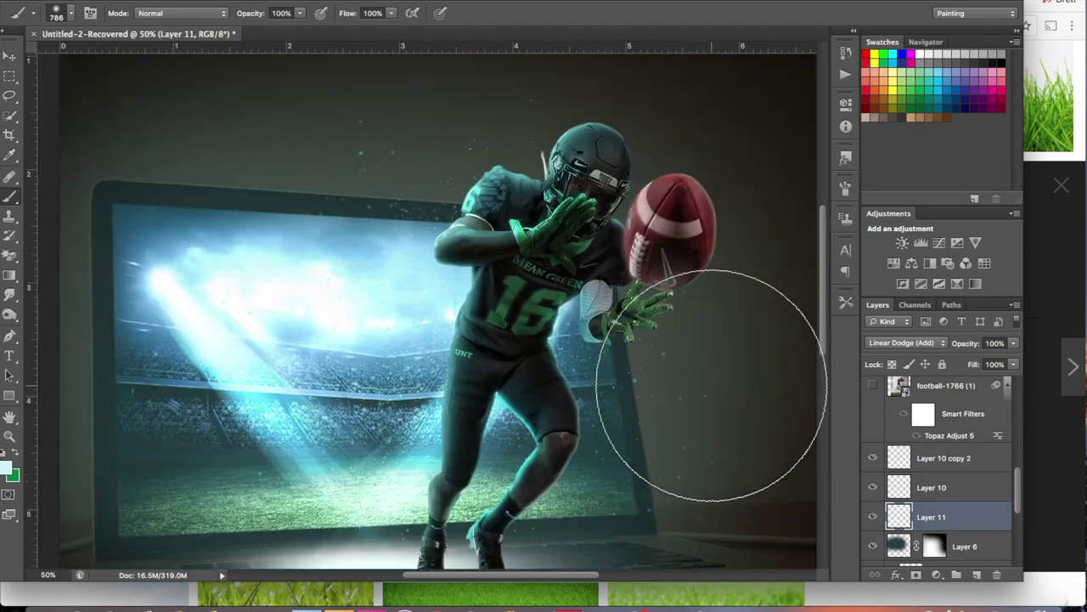
scroll(679, 399, up, 3)
scroll(680, 399, down, 3)
click(931, 487)
key(ctrl+minus)
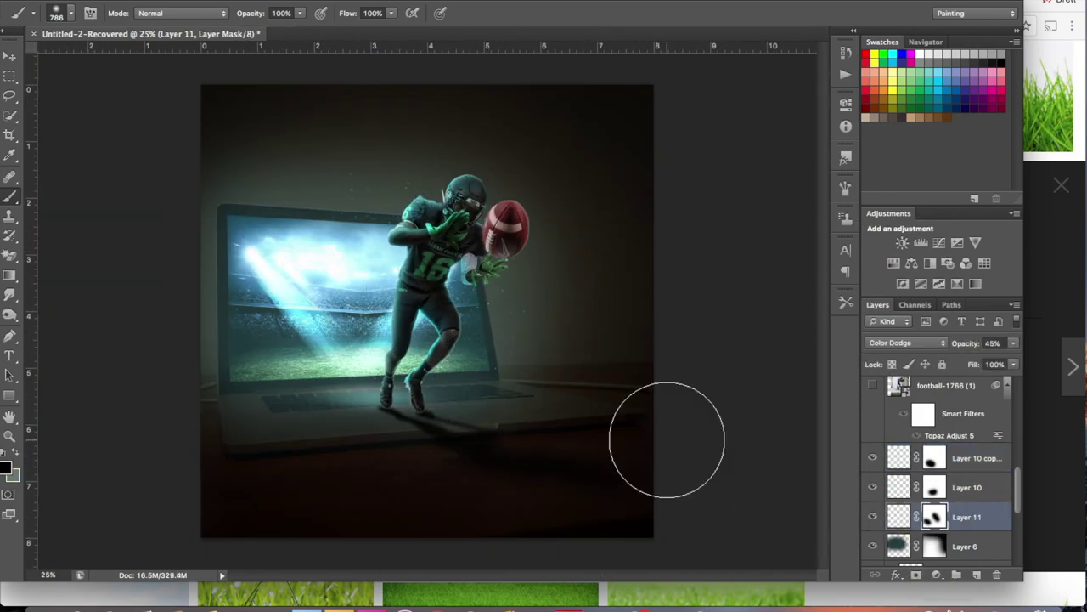
key(ctrl+plus)
scroll(764, 493, up, 2)
scroll(655, 498, up, 5)
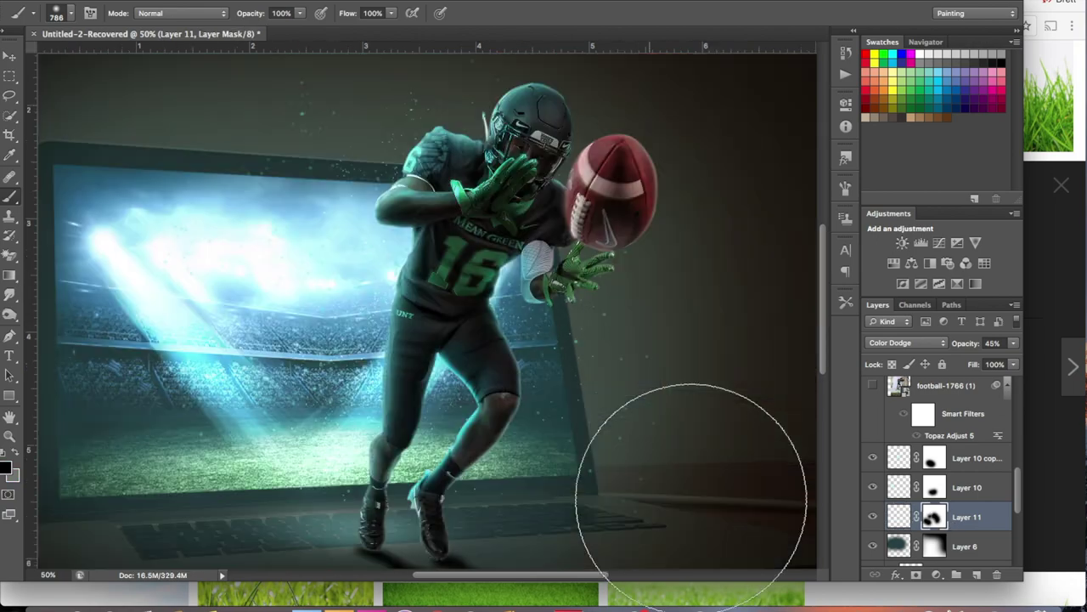
- Set Layer 8 to the Linear Dodge (Add) blend mode
scroll(934, 467, down, 3)
click(968, 470)
click(906, 342)
click(897, 458)
- Add a layer clipped to the player, fill it cyan, blend it as Soft Light and mask it
scroll(748, 457, up, 3)
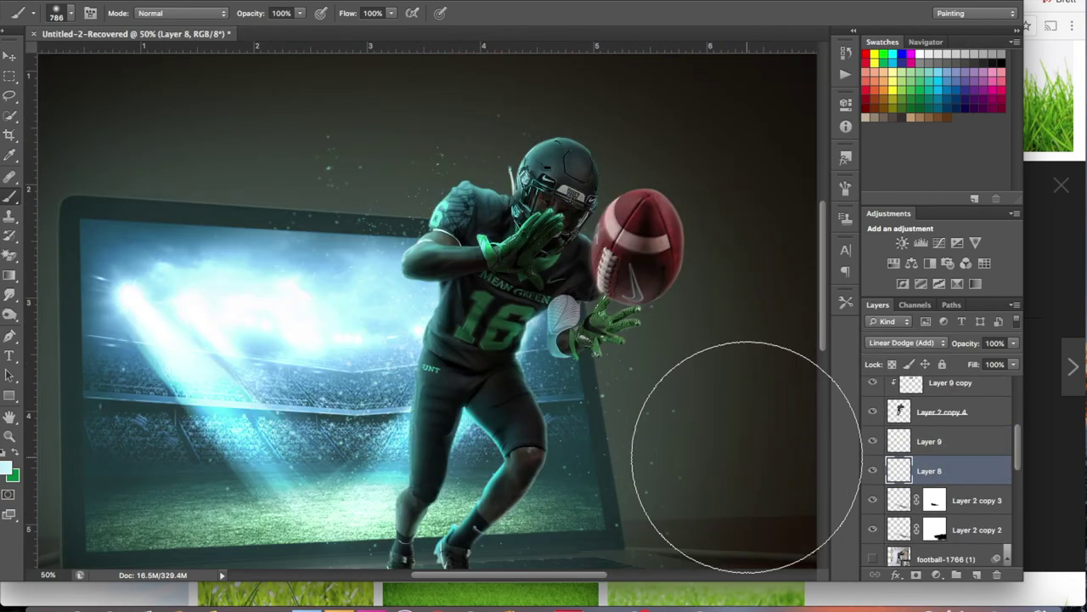
scroll(663, 459, down, 5)
key(ctrl+shift+alt+n)
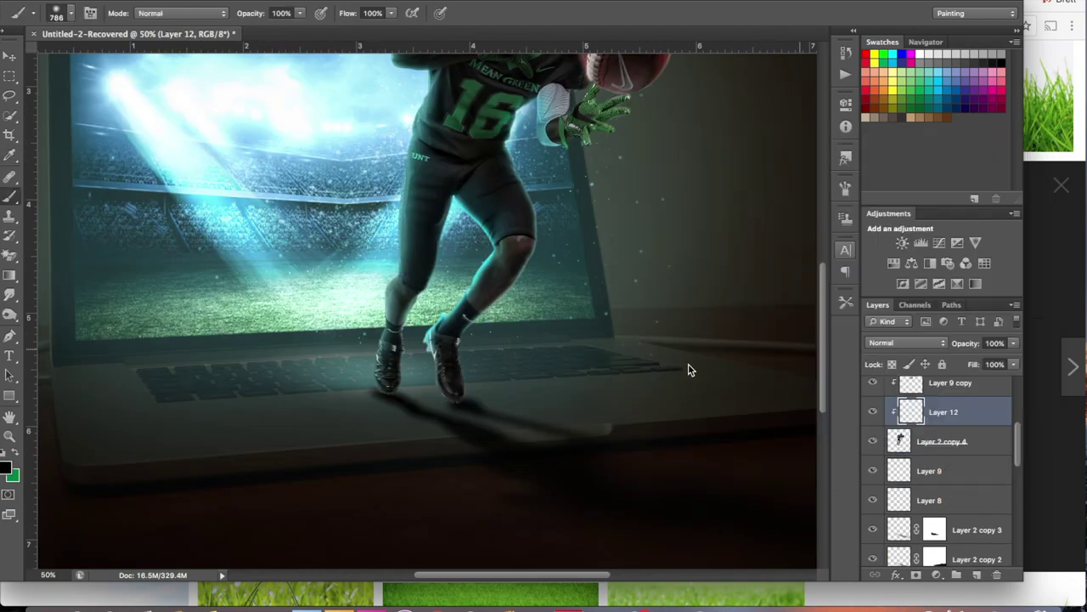
scroll(754, 427, up, 5)
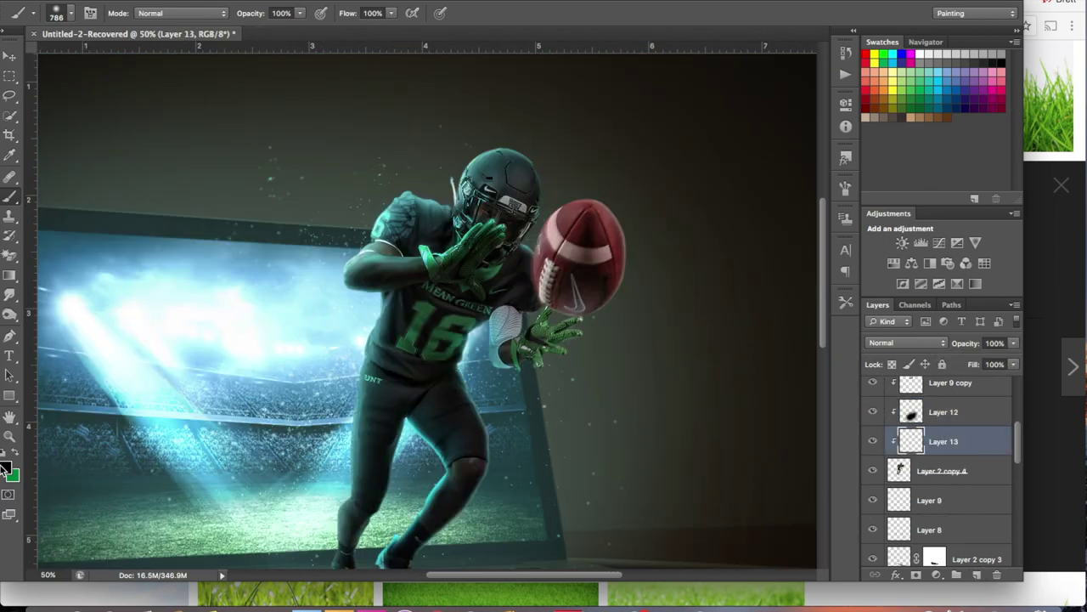
key(alt+BackSpace)
scroll(303, 546, down, 5)
scroll(687, 412, up, 5)
key(shift+alt+f)
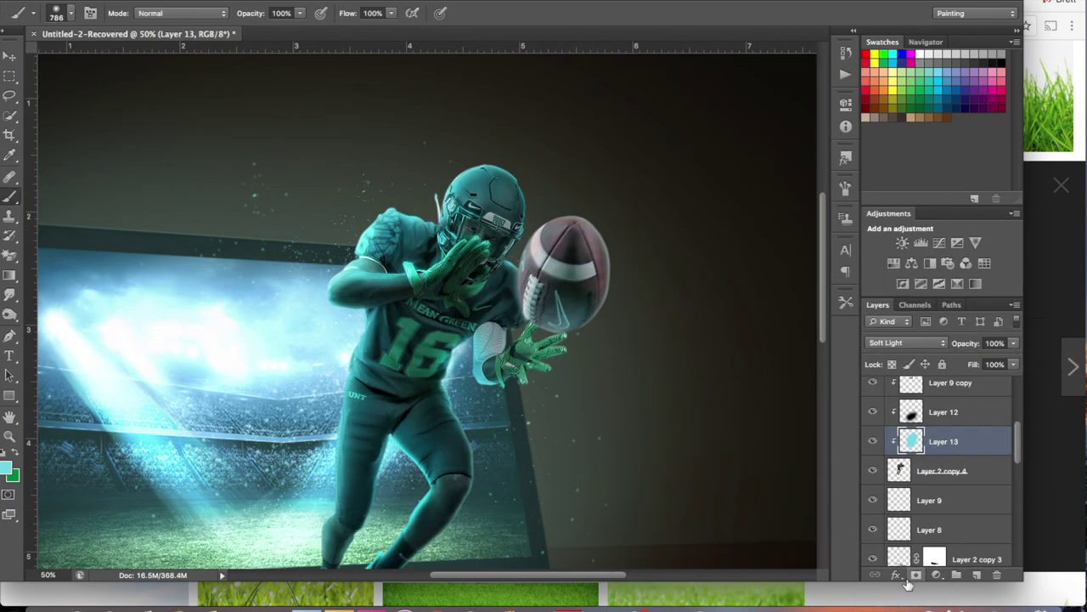
click(914, 575)
- Add another clipped colour layer and choose a green painting colour
scroll(357, 432, down, 2)
click(977, 575)
click(12, 475)
click(985, 170)
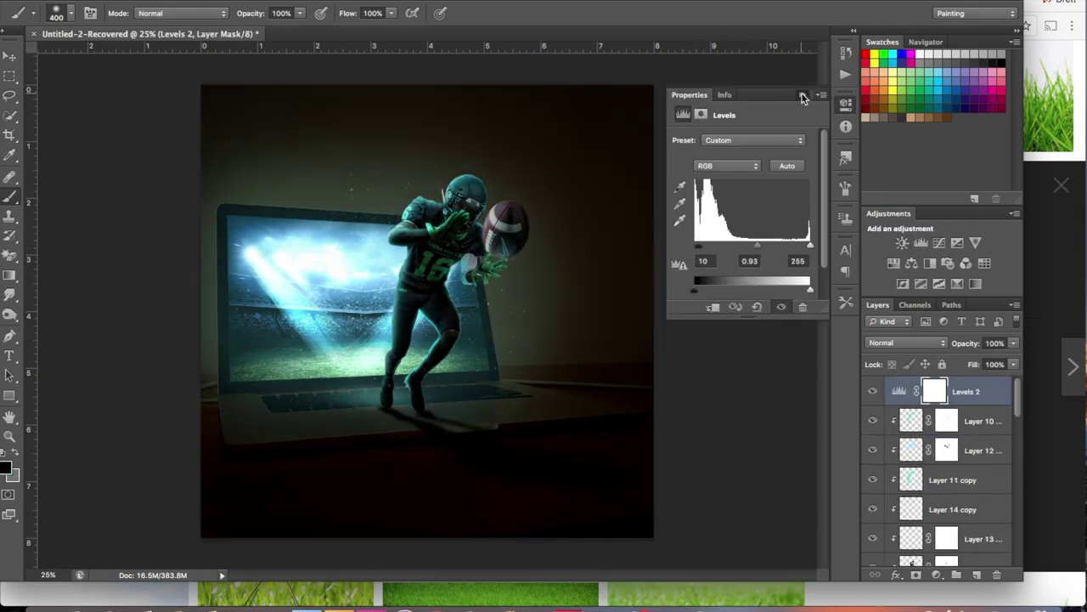
- Reshape and hide the Curves adjustment, then add an Exposure layer that darkens the image
drag(738, 255, 735, 246)
click(873, 391)
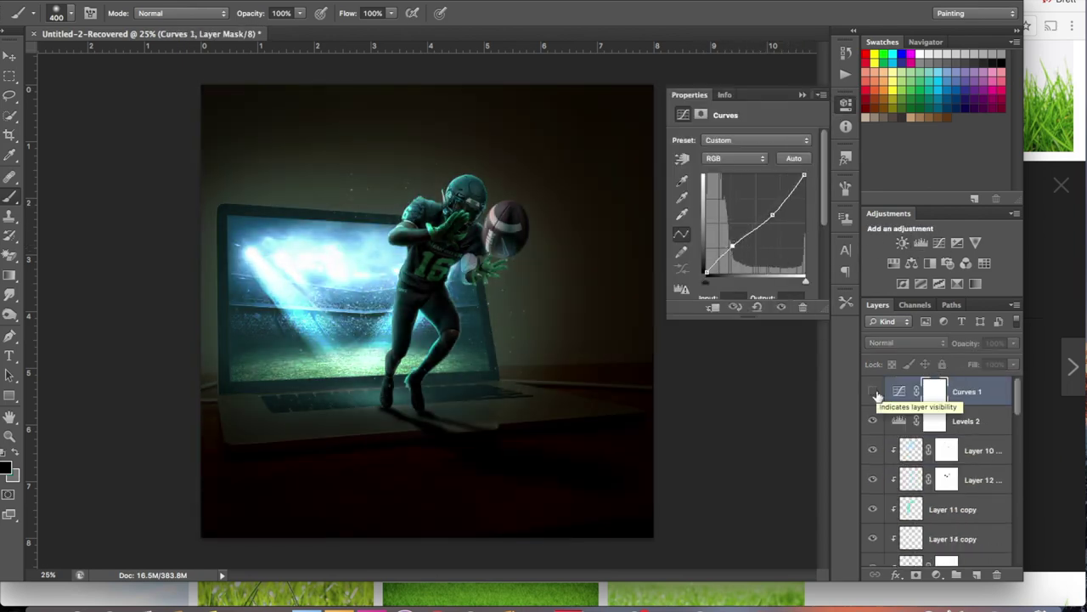
click(958, 243)
drag(744, 177, 750, 239)
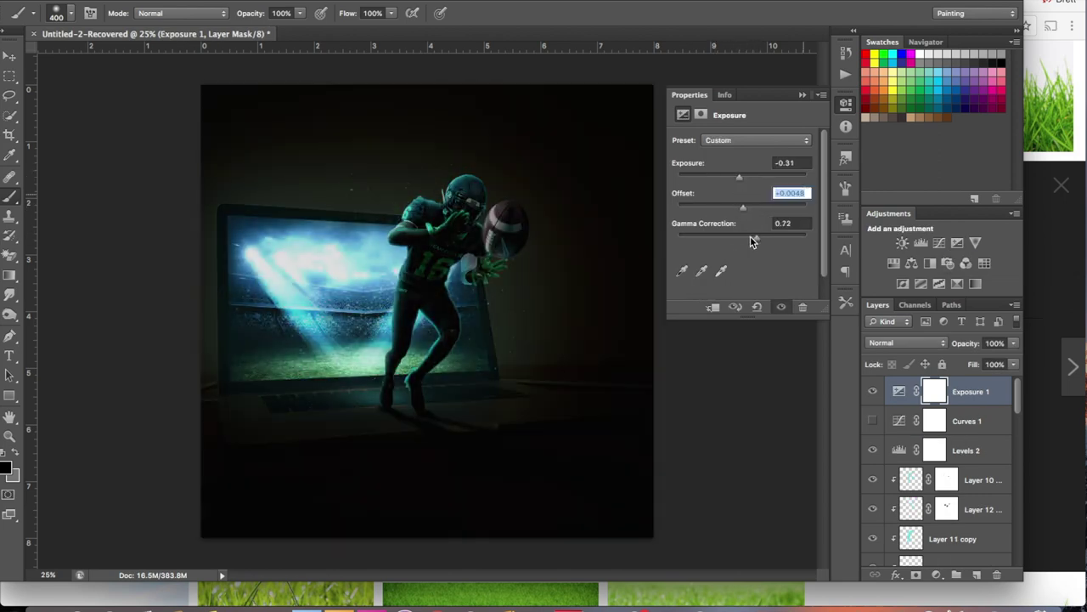
- Add a Vibrance adjustment and a cyan Photo Filter
click(975, 243)
click(947, 263)
click(721, 163)
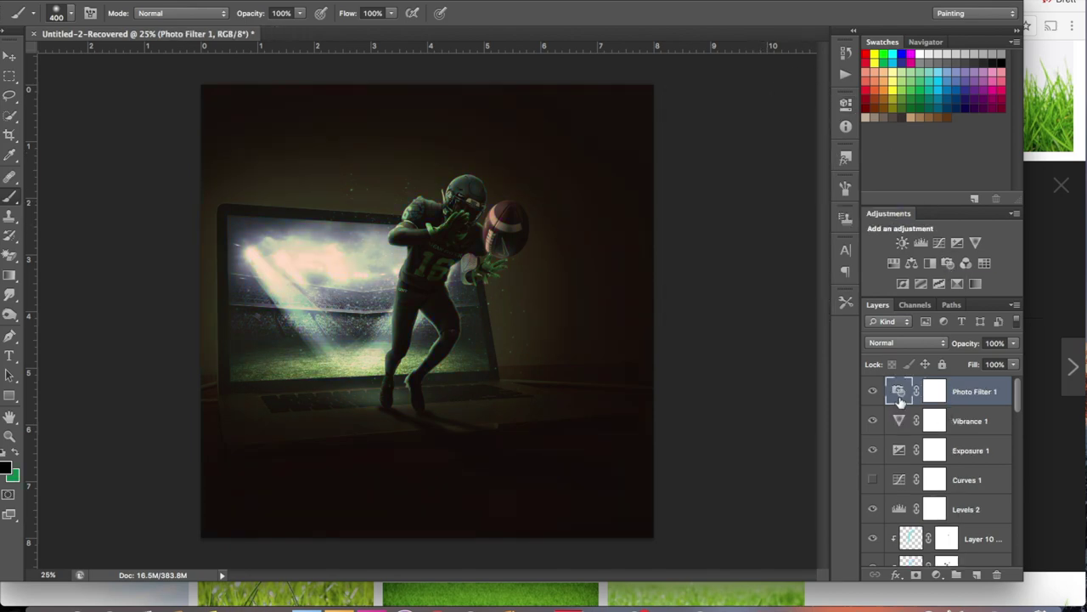
click(986, 168)
click(845, 104)
- Compare before and after, then reset the Exposure 1 offset to zero
click(873, 450)
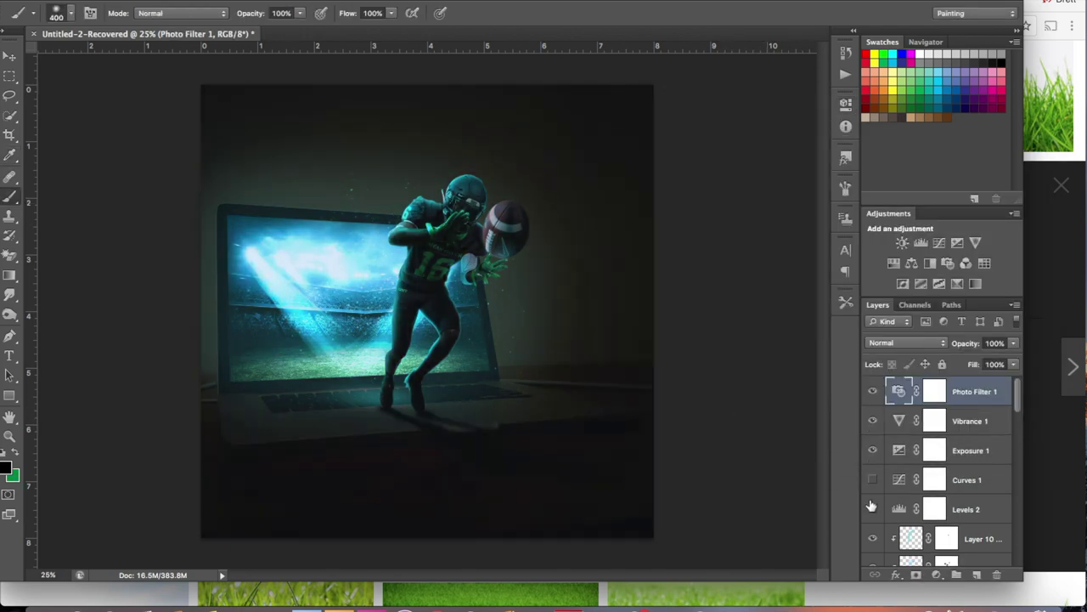
click(873, 450)
click(873, 450)
click(873, 450)
double_click(899, 450)
mouse_move(743, 208)
mouse_down()
mouse_move(722, 207)
mouse_move(742, 208)
mouse_up()
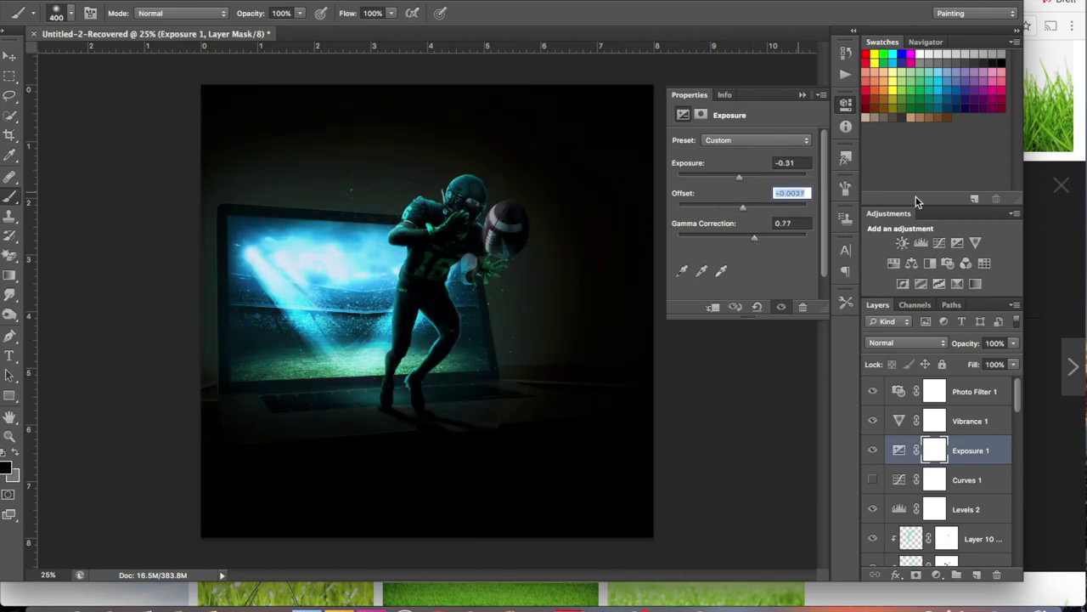
click(846, 104)
- Add a Color Balance adjustment pushing the midtones toward blue
click(911, 262)
drag(737, 220, 727, 220)
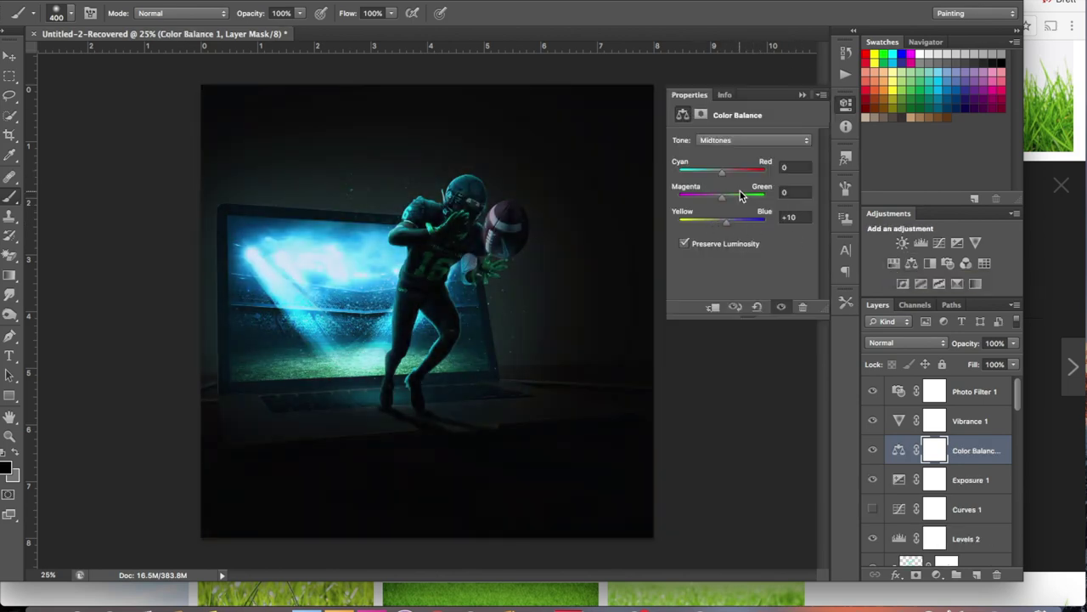
click(872, 451)
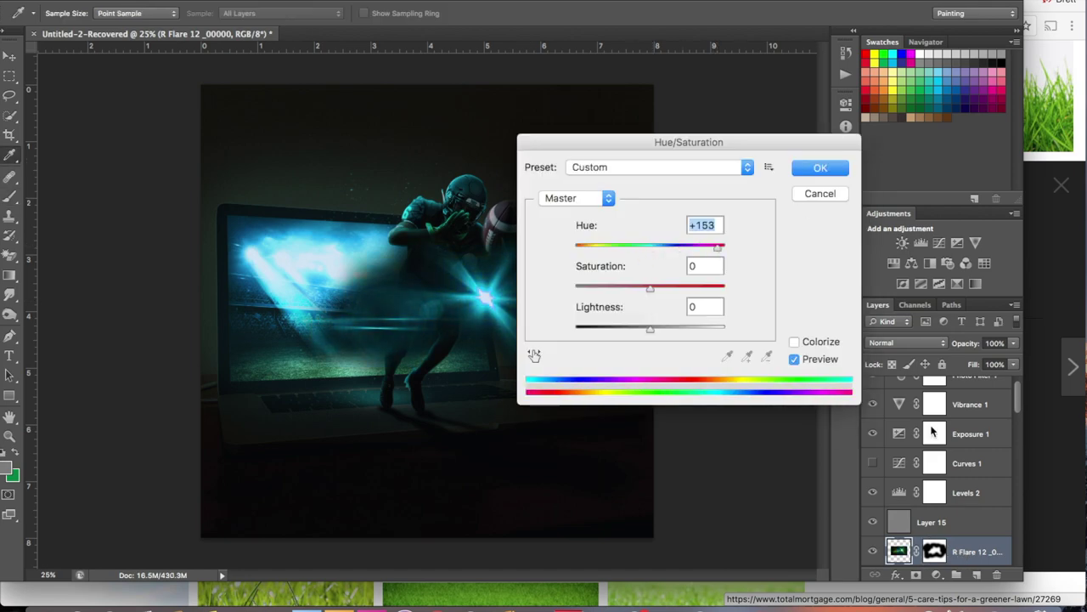
- Apply the flare's +153 cyan hue shift, then render a Lens Flare on black-filled Layer 16
click(820, 168)
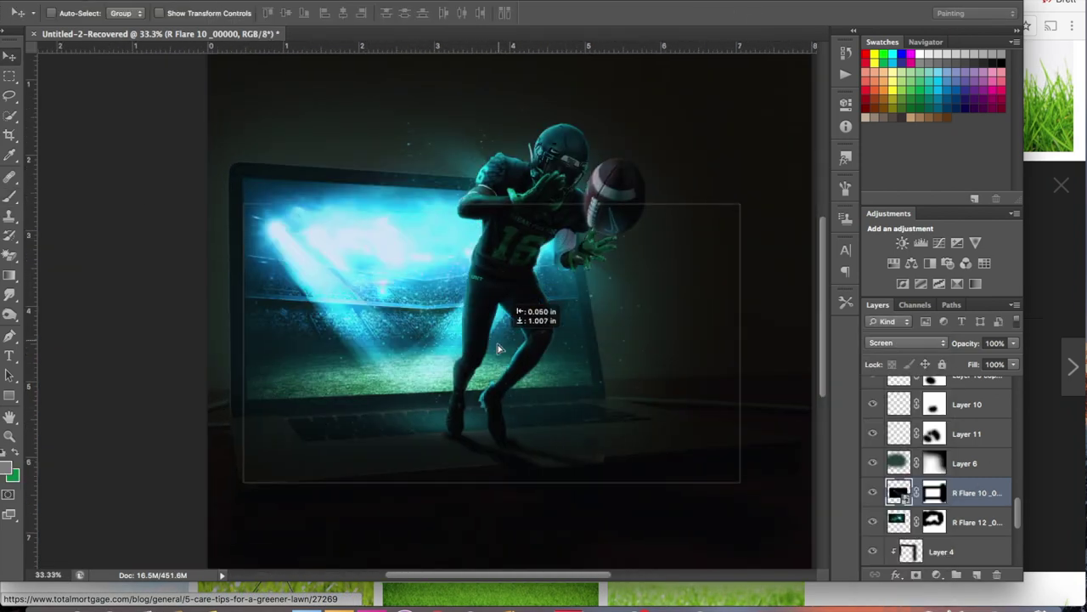
drag(499, 348, 389, 272)
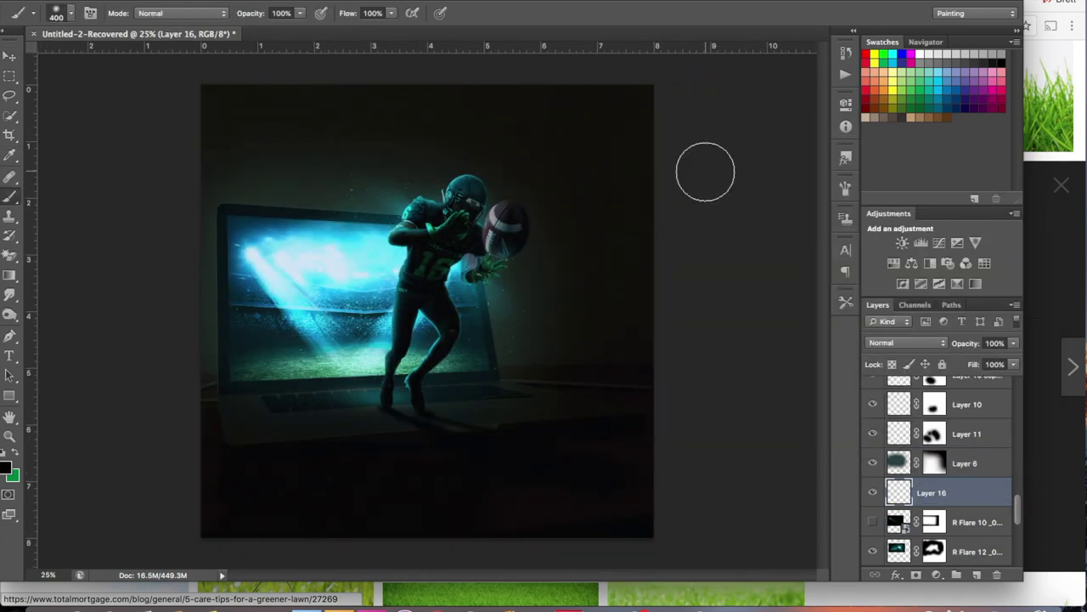
click(583, 250)
click(651, 396)
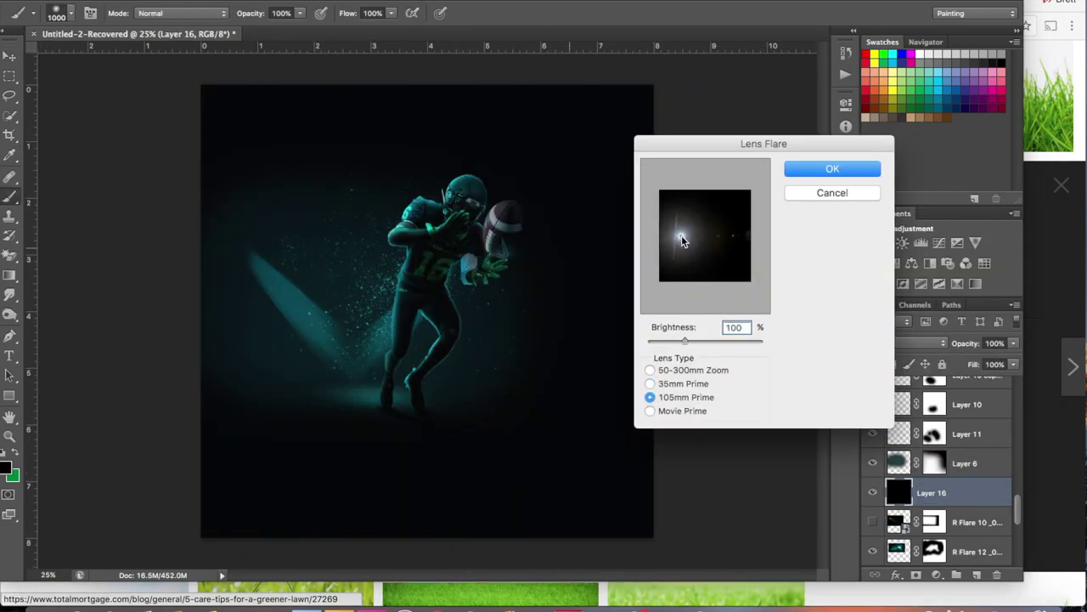
key(Return)
click(906, 342)
- Set the lens-flare layer's blend mode to Screen
click(886, 371)
key(v)
click(906, 342)
click(902, 389)
click(907, 342)
- Mask Layer 16 and brush away the flare's harsh edges at 54% opacity
click(903, 320)
click(915, 574)
key(b)
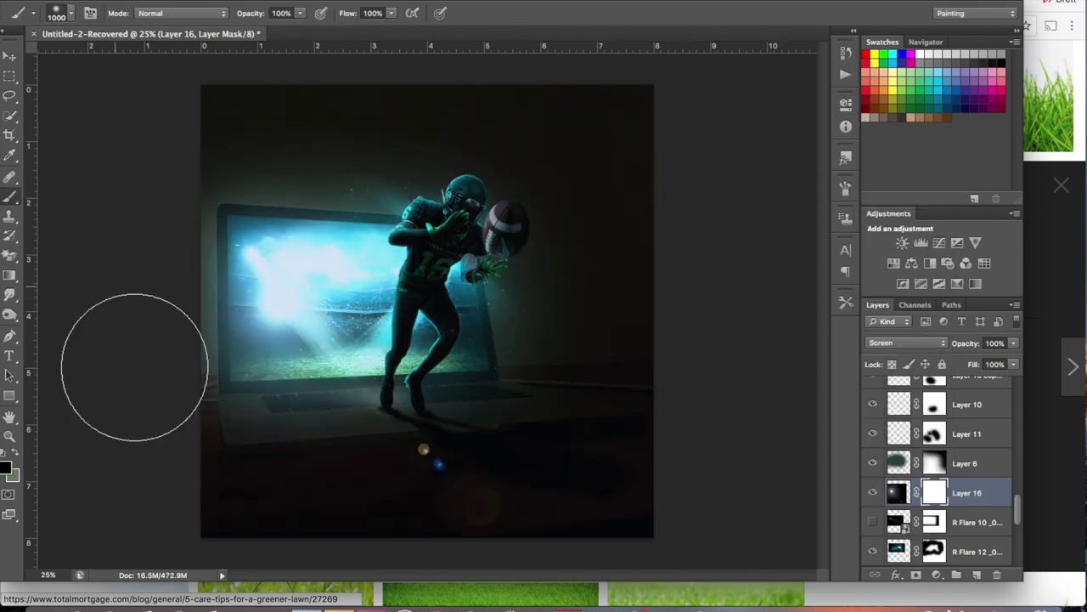
drag(1014, 342, 982, 363)
scroll(962, 403, up, 3)
scroll(918, 459, up, 5)
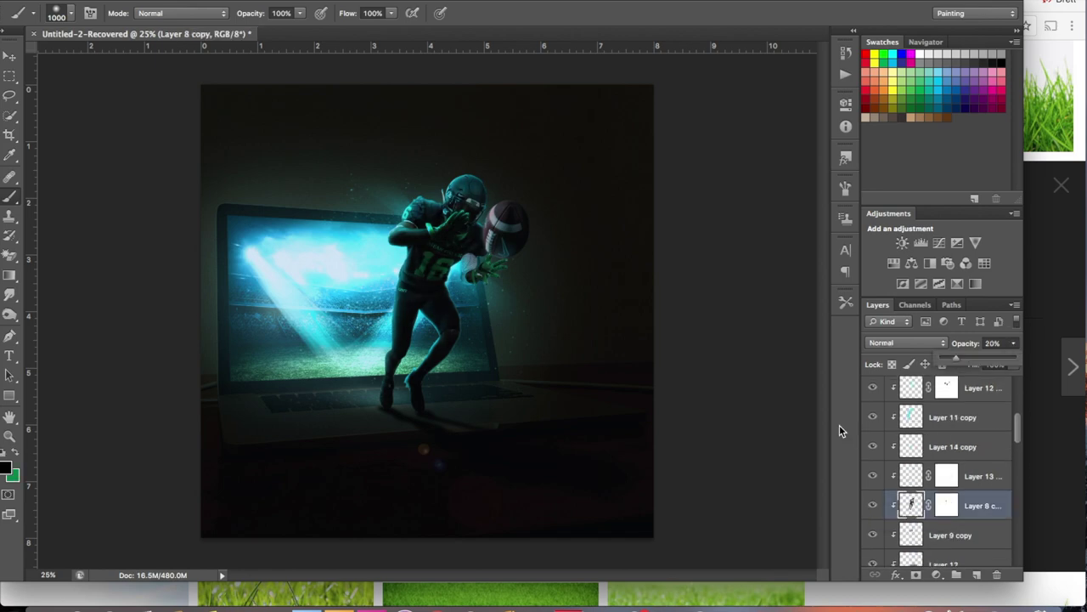
- Duplicate the Layer 10 glow and scale the copy down to about 93%
scroll(950, 450, down, 5)
scroll(974, 474, up, 2)
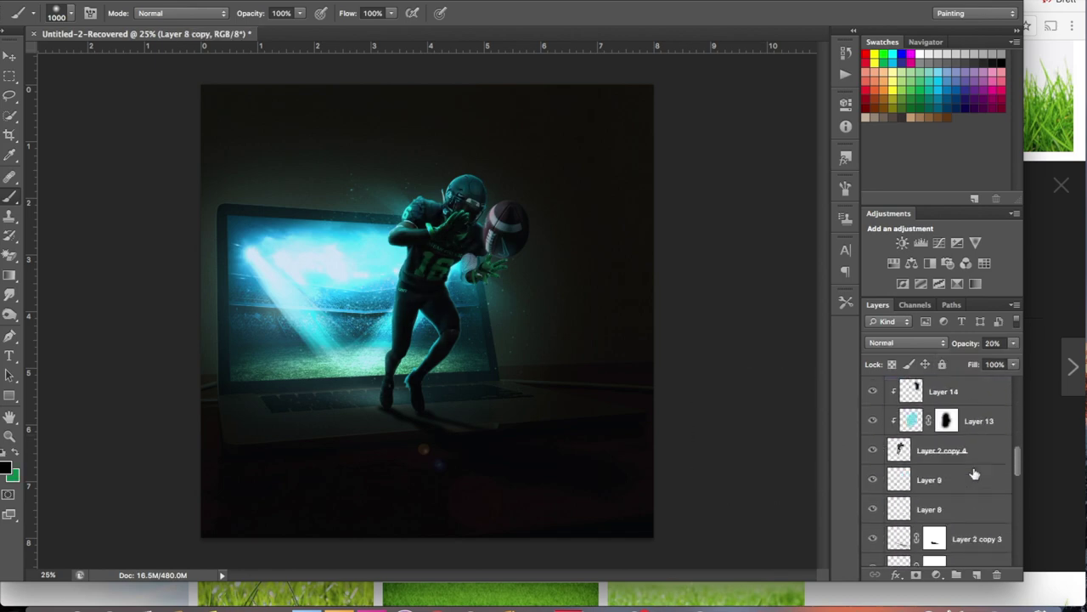
scroll(960, 459, up, 2)
key(Return)
key(ctrl+t)
mouse_move(530, 174)
mouse_down()
mouse_move(504, 196)
mouse_move(498, 186)
mouse_up()
key(Return)
- Select the Layer 10 copy and zoom in on the player
key(b)
scroll(968, 509, up, 2)
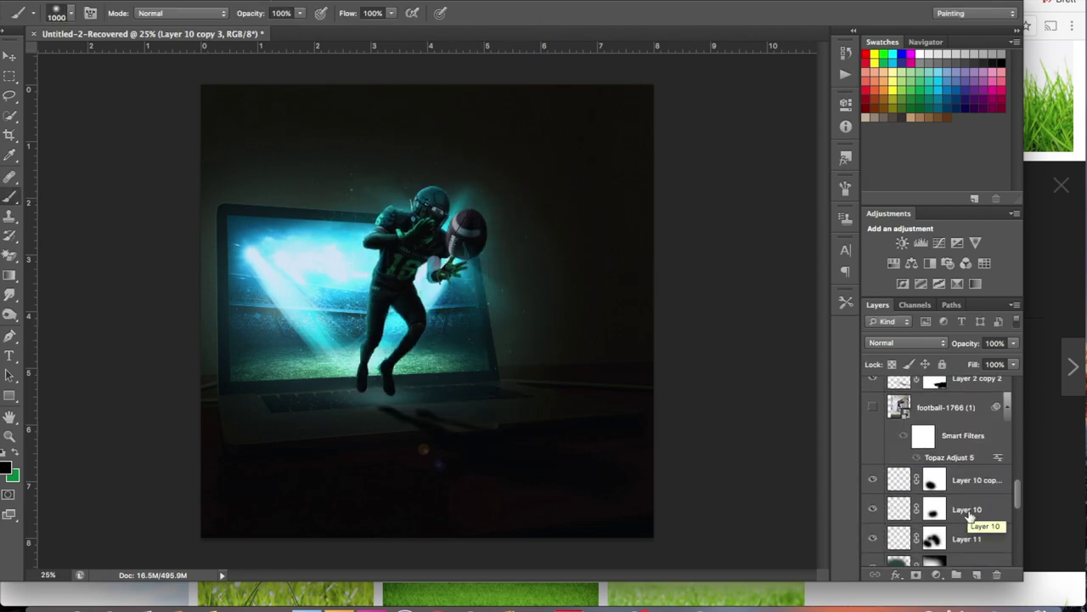
key(ctrl+z)
scroll(966, 434, up, 3)
click(969, 457)
key(ctrl+plus)
scroll(665, 417, up, 2)
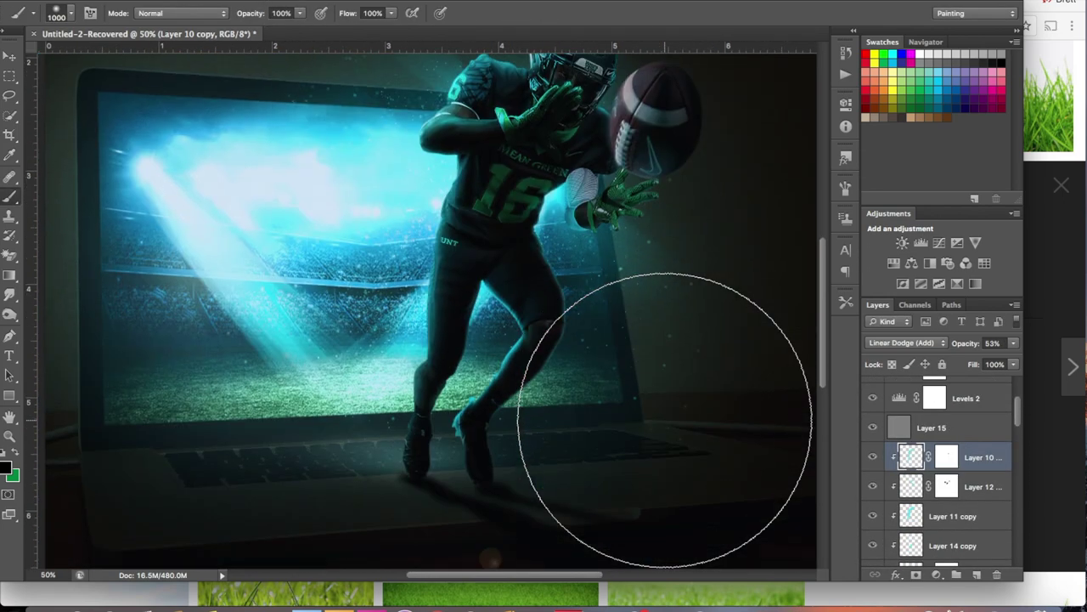
scroll(510, 322, down, 5)
scroll(357, 206, up, 5)
scroll(602, 213, down, 1)
- On a new layer, paint sampled cyan light over the player's helmet
key(ctrl+shift+alt+n)
key(i)
click(846, 272)
key(Return)
drag(522, 36, 514, 81)
scroll(784, 492, up, 2)
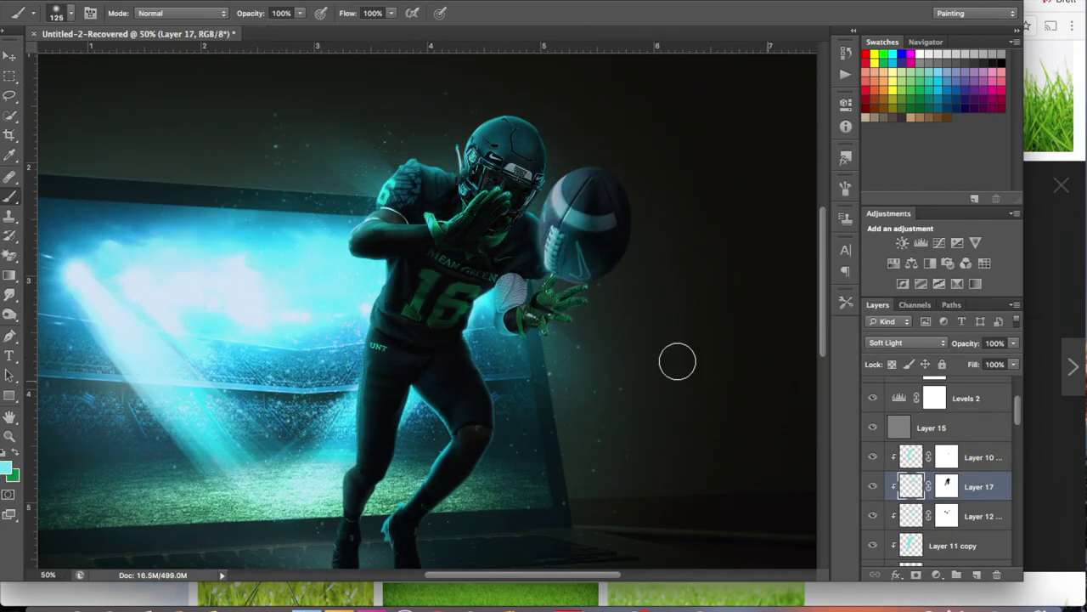
key(ctrl+minus)
key(ctrl+minus)
scroll(982, 494, down, 2)
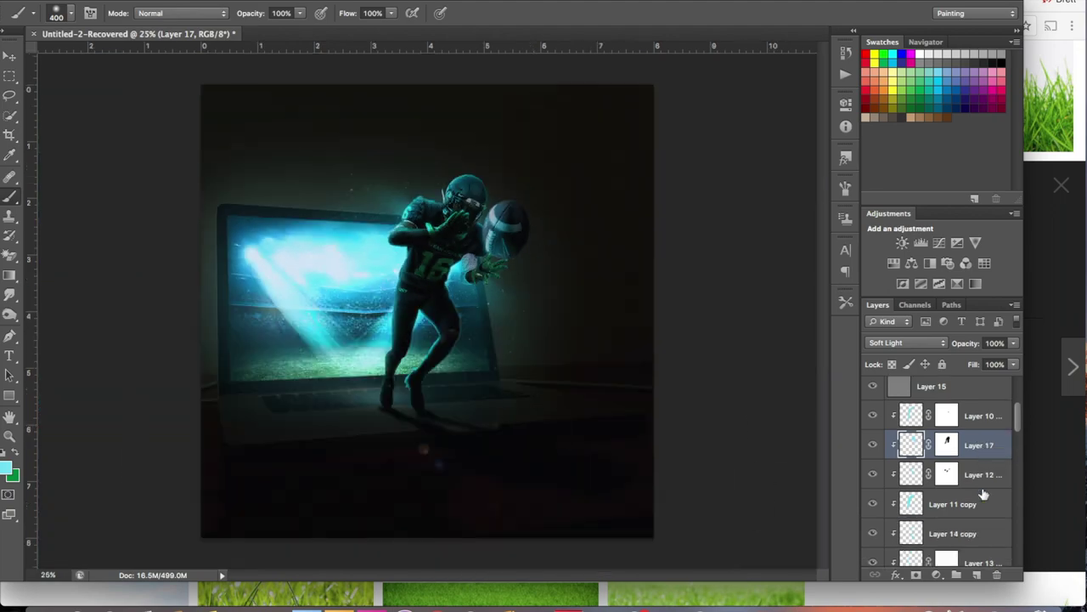
- Save the composition as Computer.psd and as a JPEG copy
key(ctrl+shift+s)
text(Computer)
key(Return)
key(ctrl+shift+s)
key(Return)
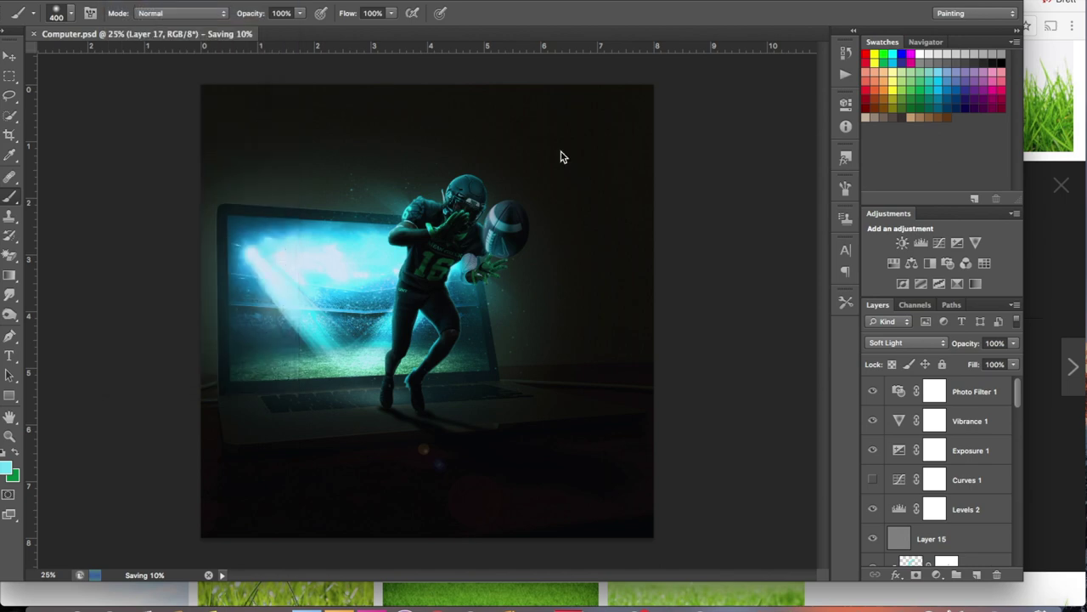
- Open Computer.jpg and run the Cinematics Daylight action
key(ctrl+o)
double_click(635, 115)
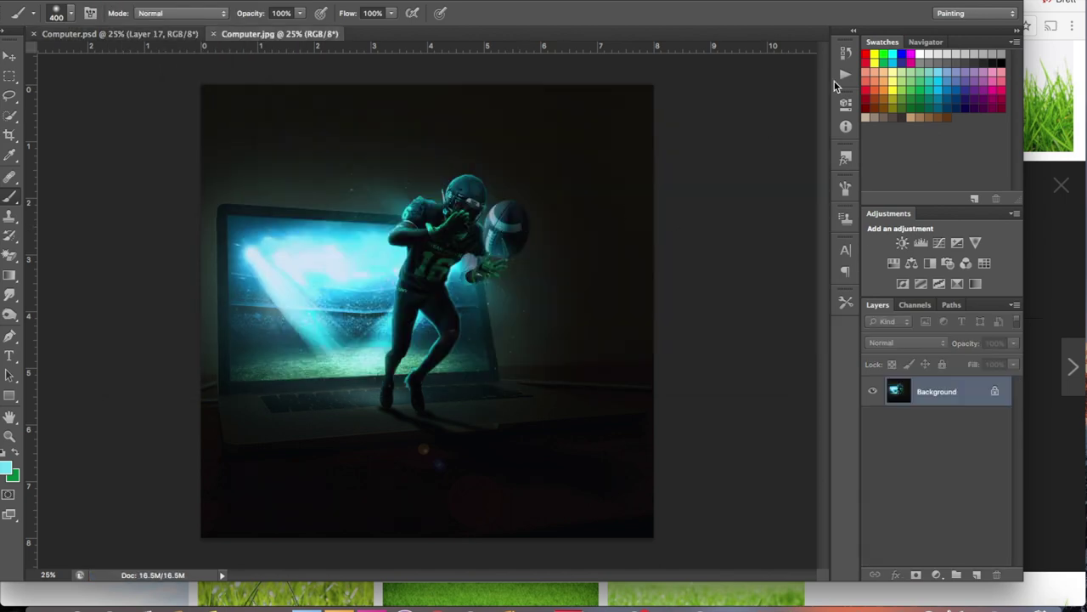
click(846, 74)
click(757, 119)
click(734, 190)
- Run the Light - Calm and Light - Blush actions
scroll(736, 162, down, 3)
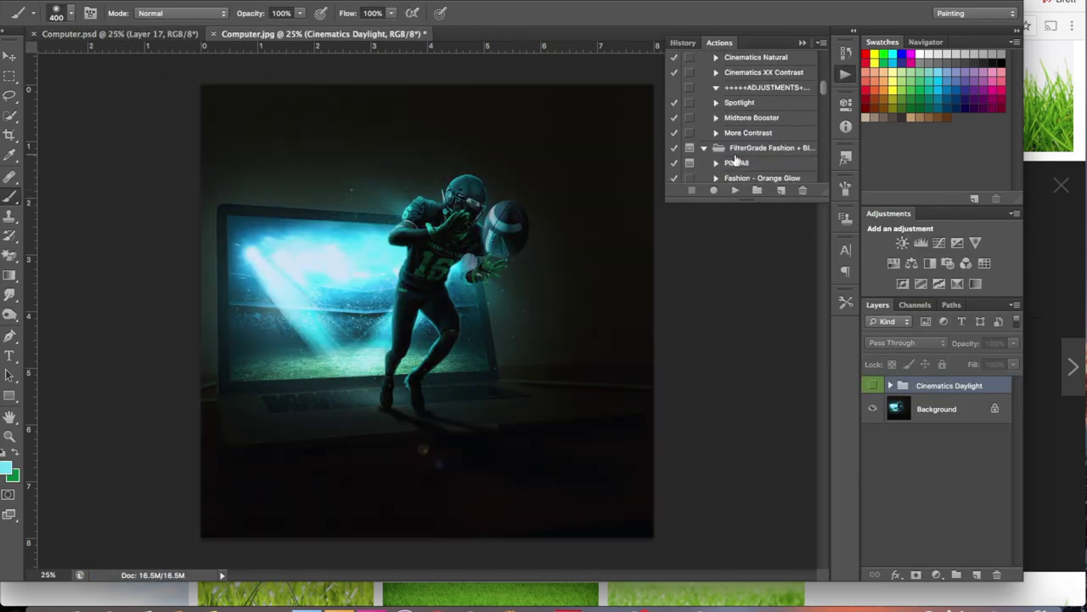
click(745, 177)
click(735, 190)
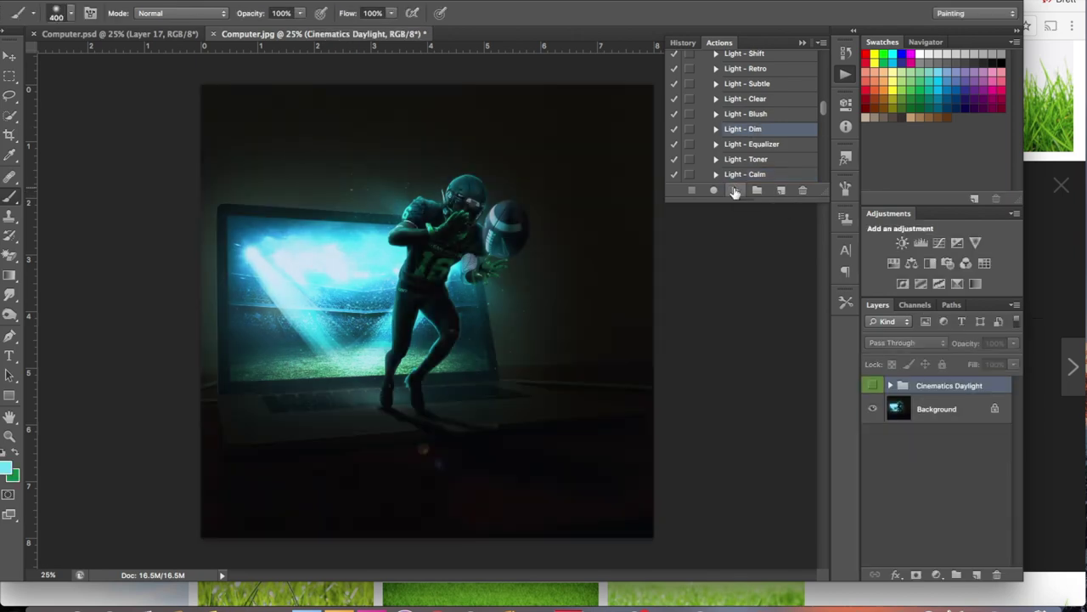
click(745, 113)
click(736, 190)
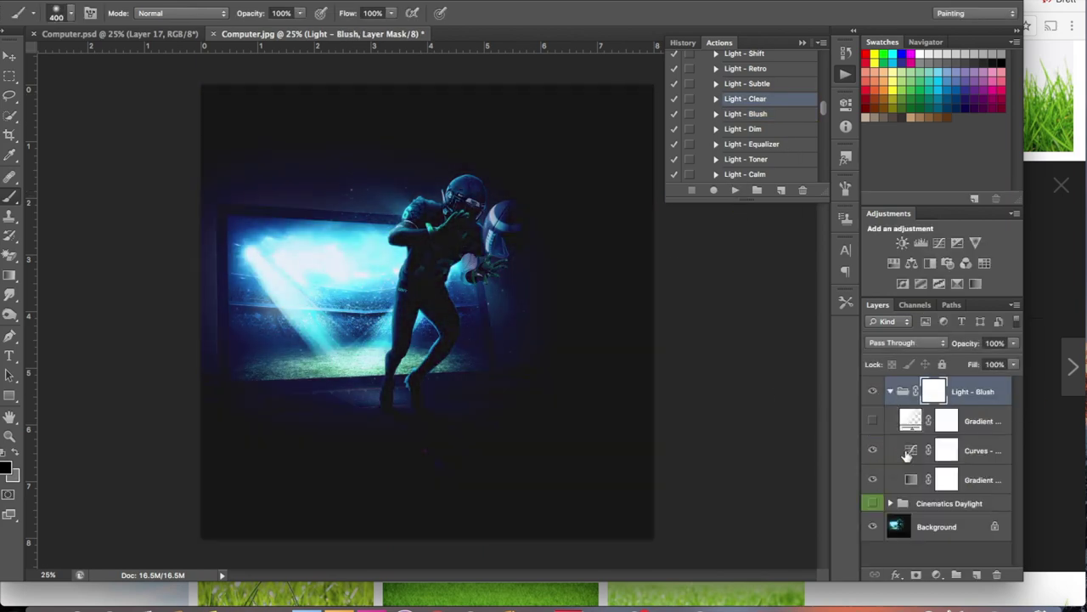
- Raise the Curves in the Light - Blush group to brighten the image
double_click(908, 452)
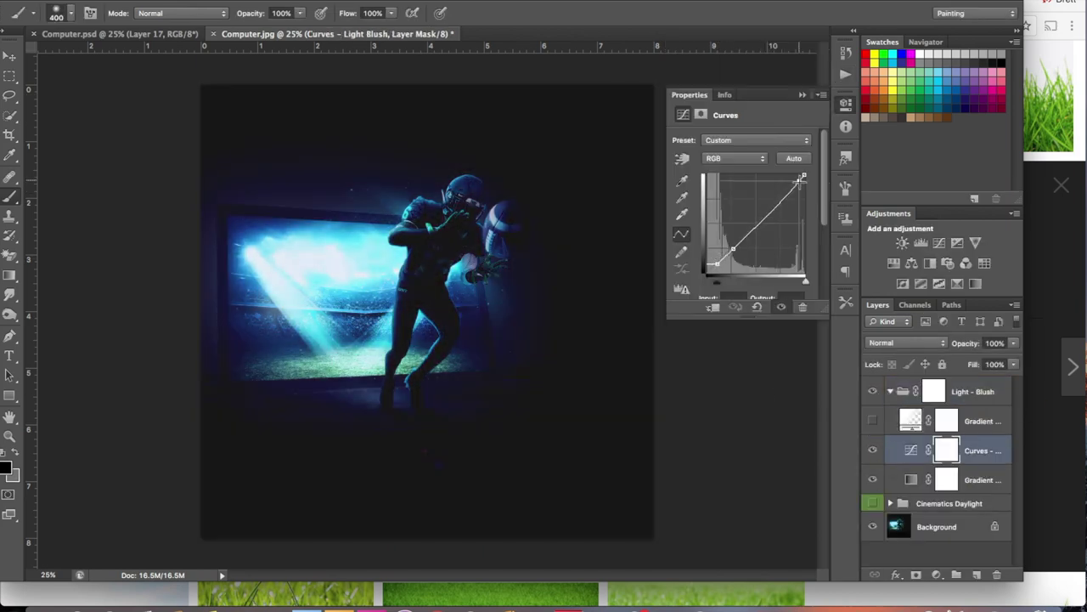
drag(782, 218, 775, 202)
click(802, 94)
click(889, 392)
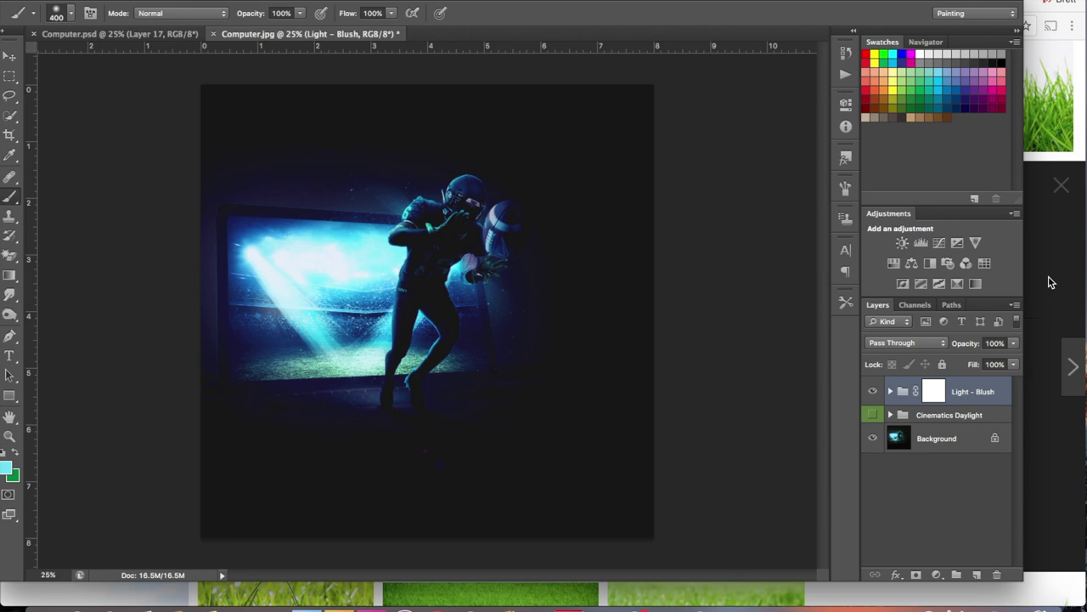
- Duplicate the Background layer and apply a Stagger Wind filter to the copy
right_click(926, 439)
click(942, 461)
key(Return)
click(366, 2)
click(586, 343)
click(409, 359)
click(645, 103)
- Add a mask to the streaked copy and paint black over the player
click(916, 574)
key(ctrl+plus)
key(ctrl+plus)
key(bracketleft)
key(bracketleft)
key(bracketleft)
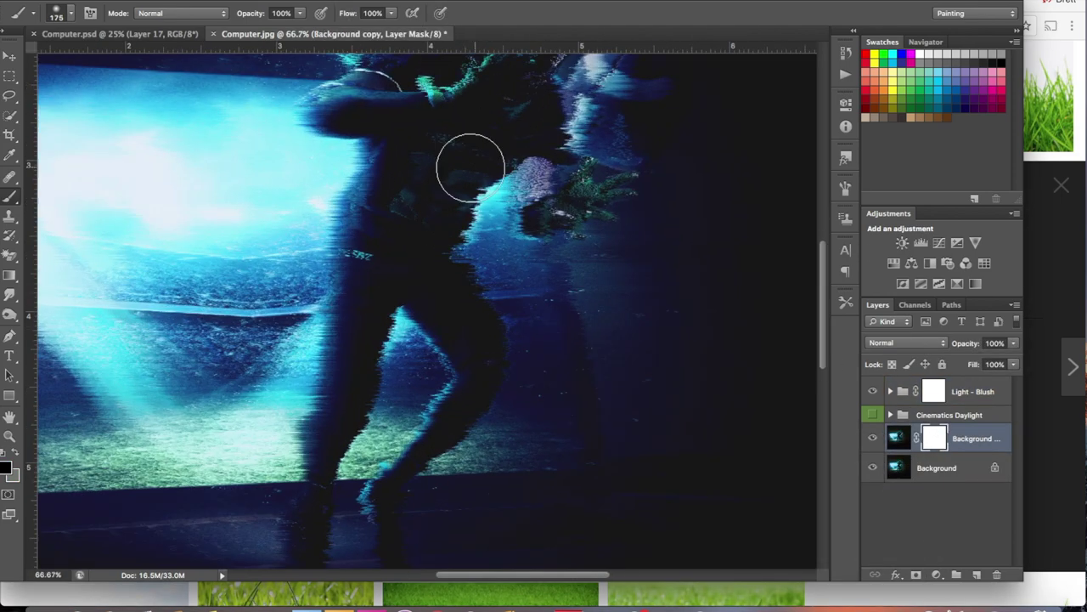
key(bracketleft)
key(bracketleft)
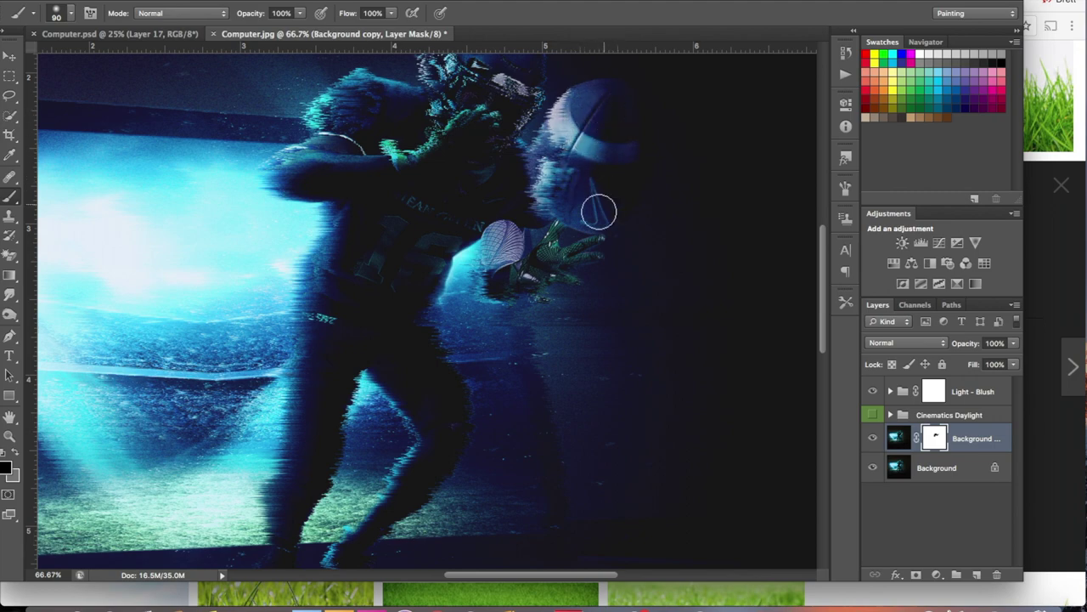
drag(481, 106, 518, 111)
scroll(486, 120, up, 3)
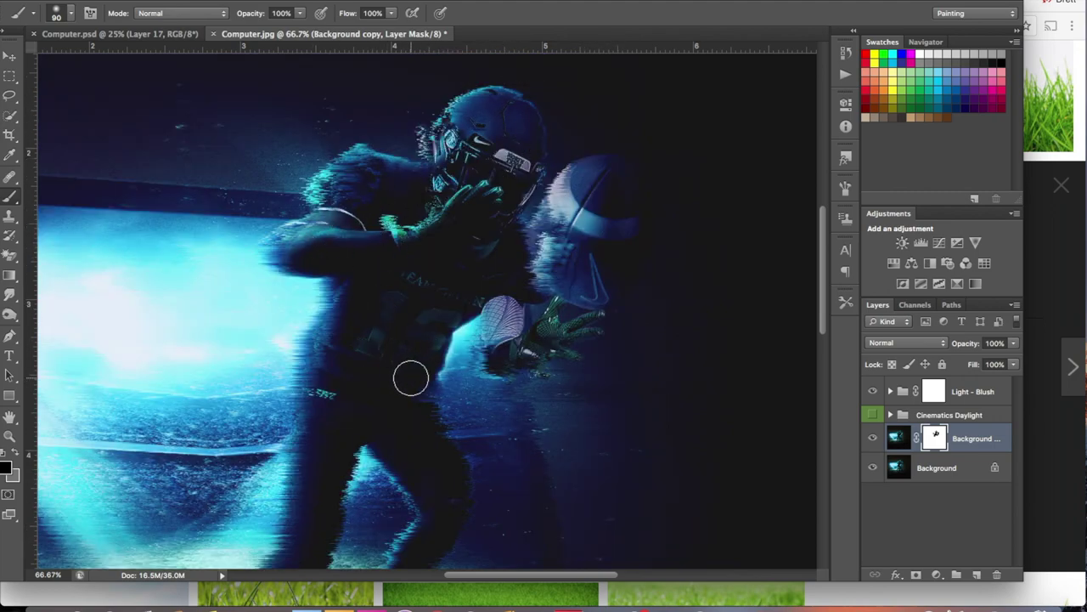
scroll(414, 377, down, 3)
scroll(189, 150, left, 5)
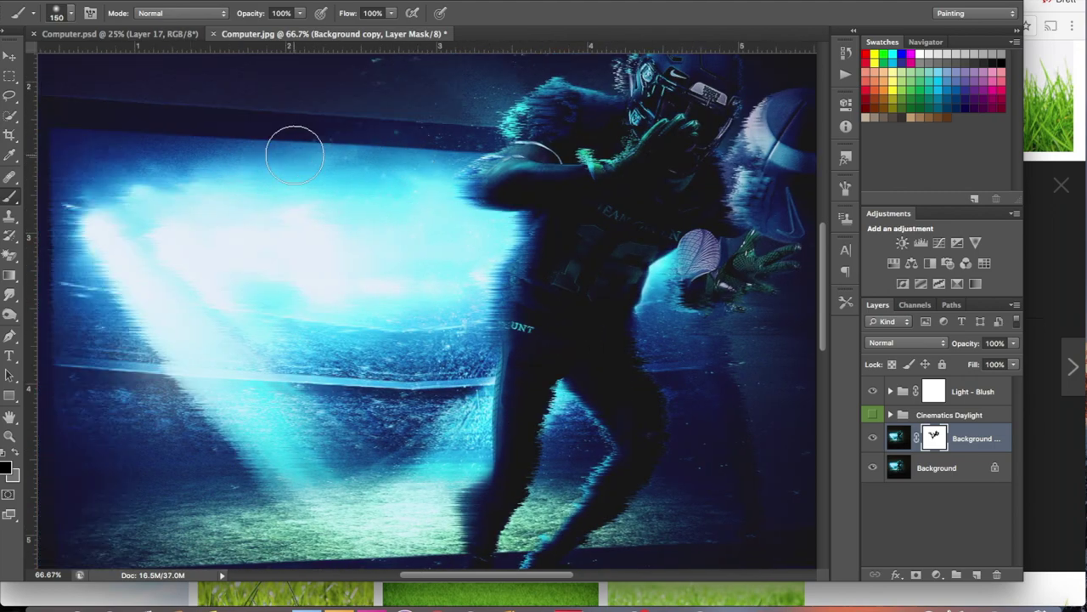
key(bracketright)
- Finish masking streaks around the player and add an empty Layer 1 for particles
scroll(436, 340, down, 3)
scroll(534, 413, right, 3)
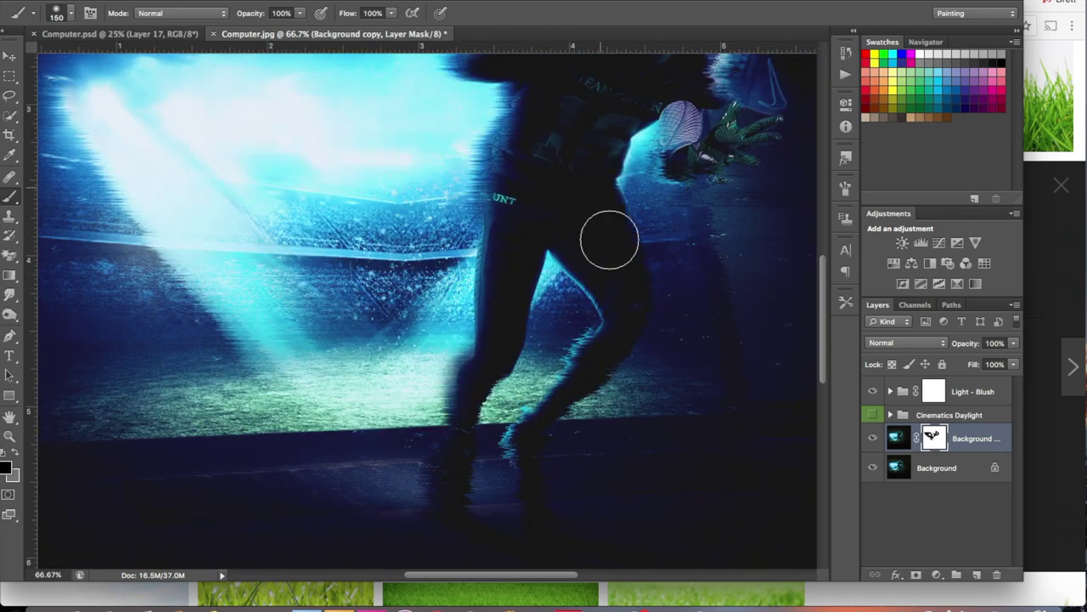
scroll(602, 181, down, 2)
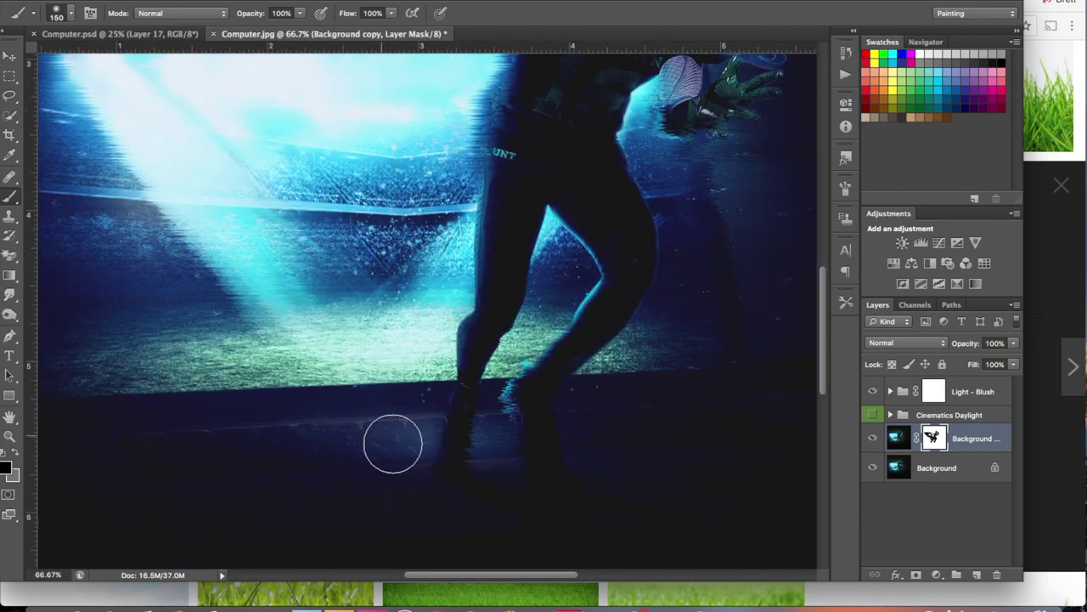
scroll(243, 175, up, 2)
scroll(574, 134, up, 6)
scroll(574, 134, right, 3)
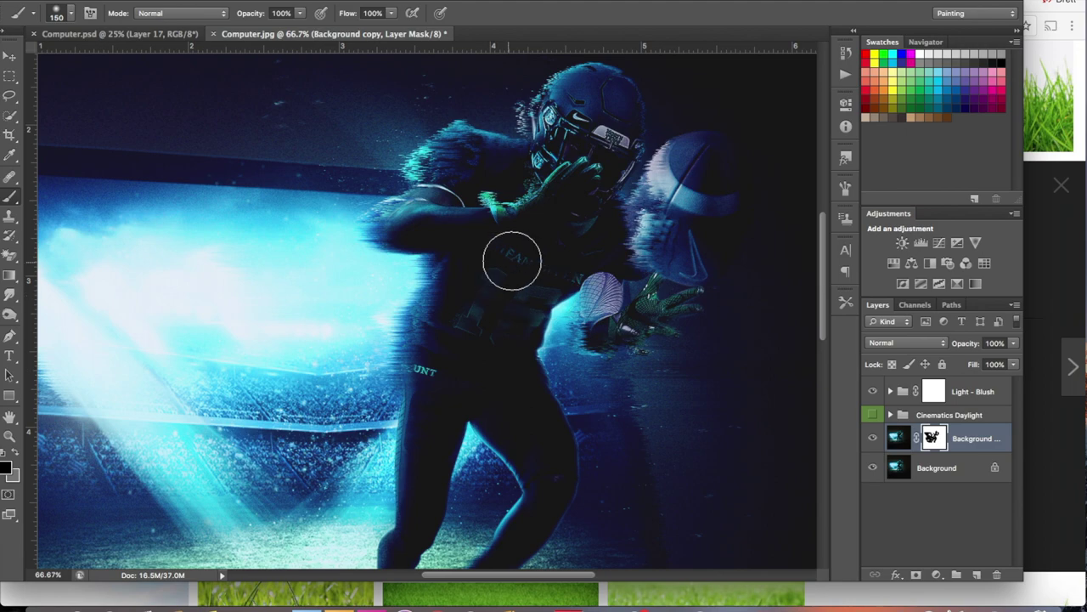
scroll(506, 296, down, 5)
scroll(457, 449, left, 3)
scroll(668, 145, right, 4)
scroll(668, 145, down, 2)
scroll(657, 229, up, 7)
scroll(636, 315, up, 3)
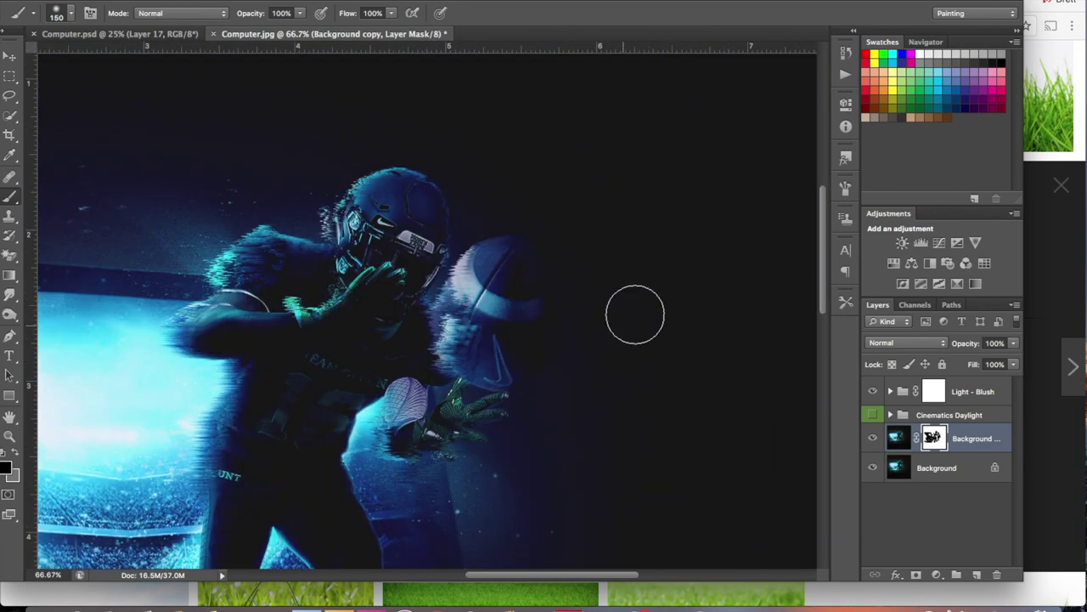
key(super+minus)
key(super+minus)
scroll(425, 152, left, 3)
scroll(323, 184, down, 4)
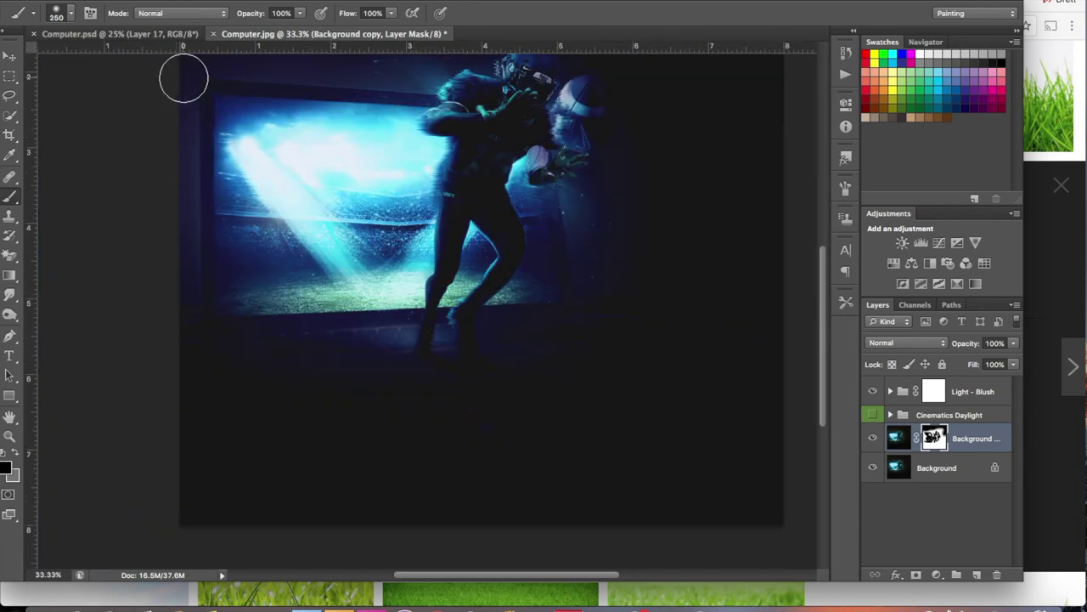
scroll(661, 269, up, 5)
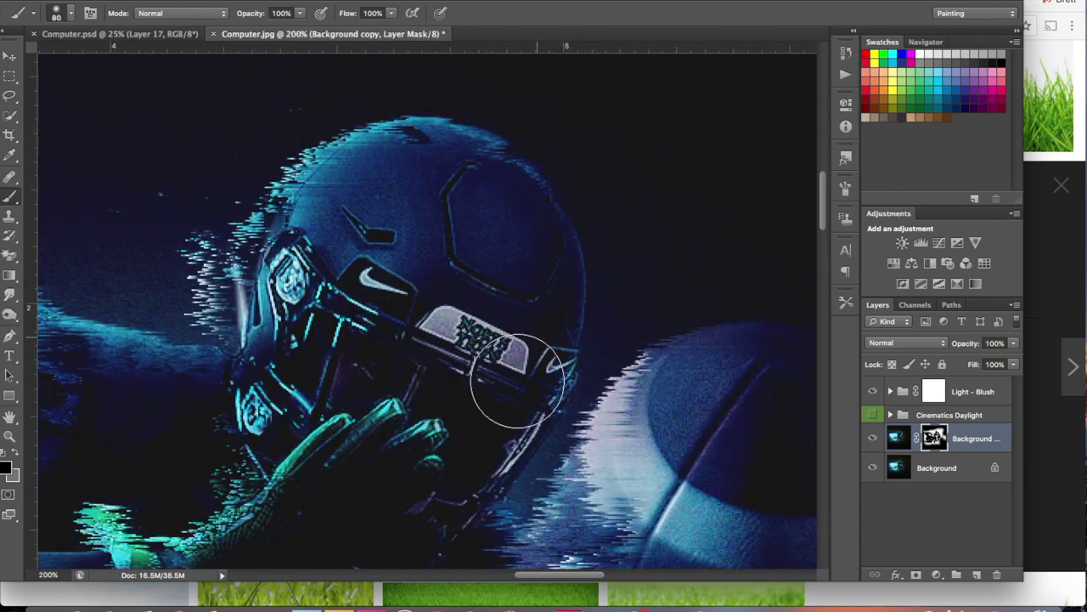
scroll(474, 354, down, 5)
scroll(474, 354, up, 3)
scroll(263, 213, down, 3)
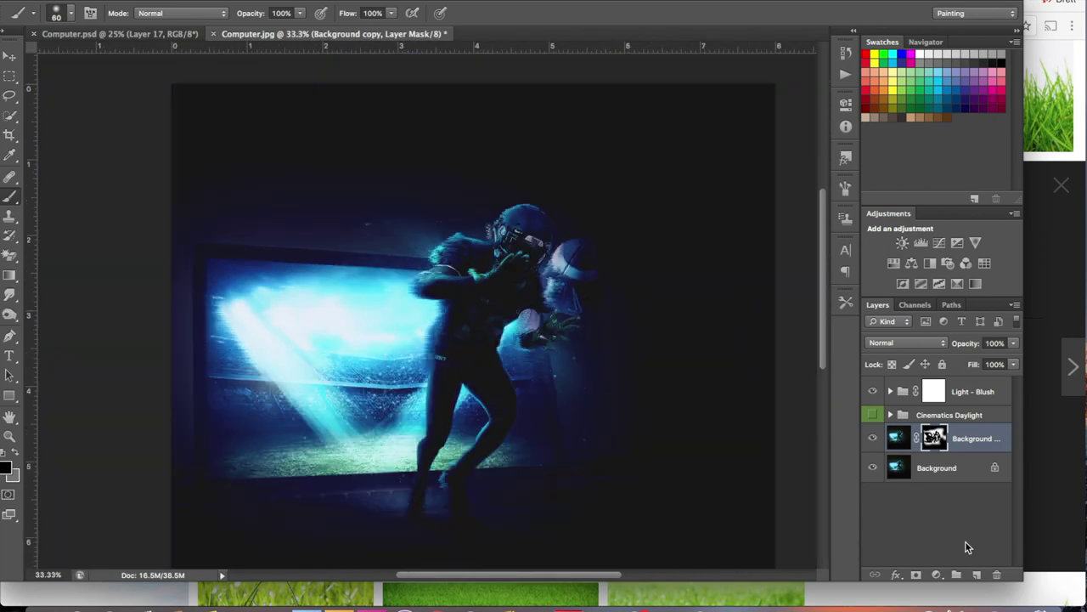
click(977, 574)
click(62, 13)
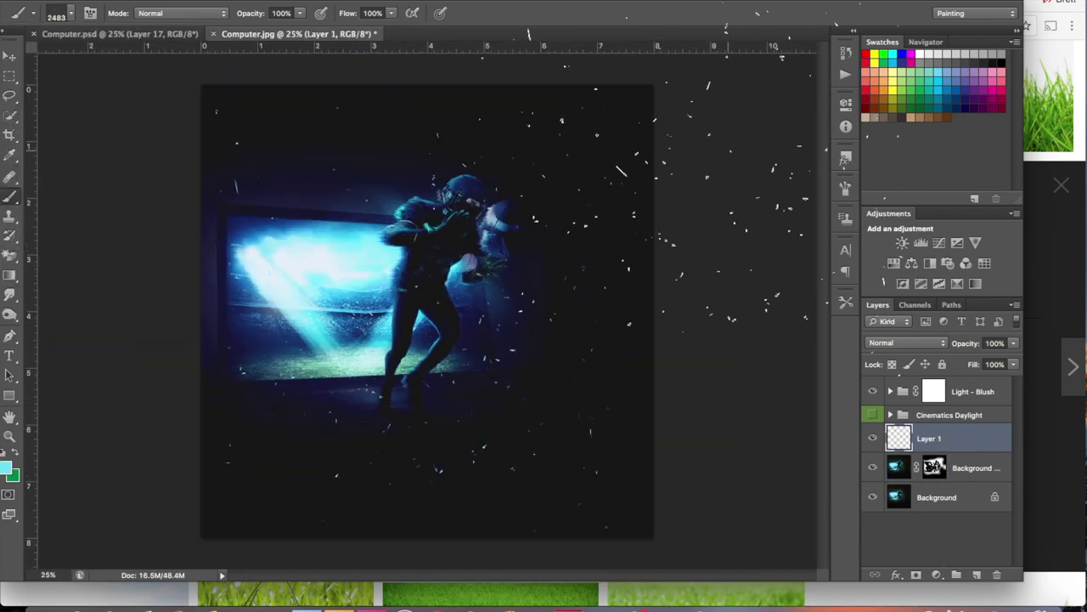
- Select the scattered bokeh particle brush for painting particles on Layer 1
click(61, 13)
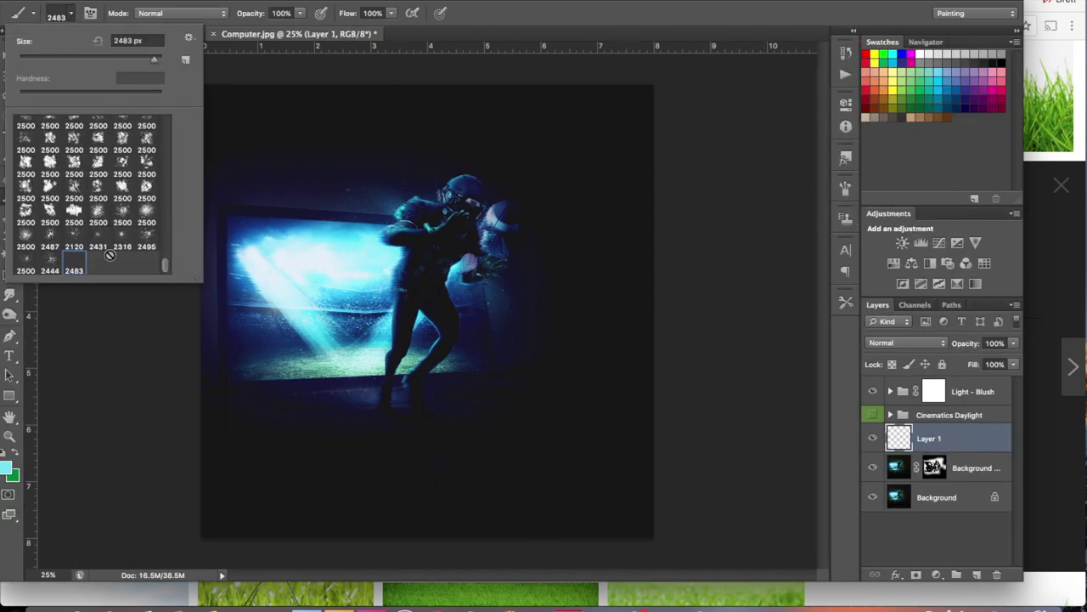
double_click(85, 238)
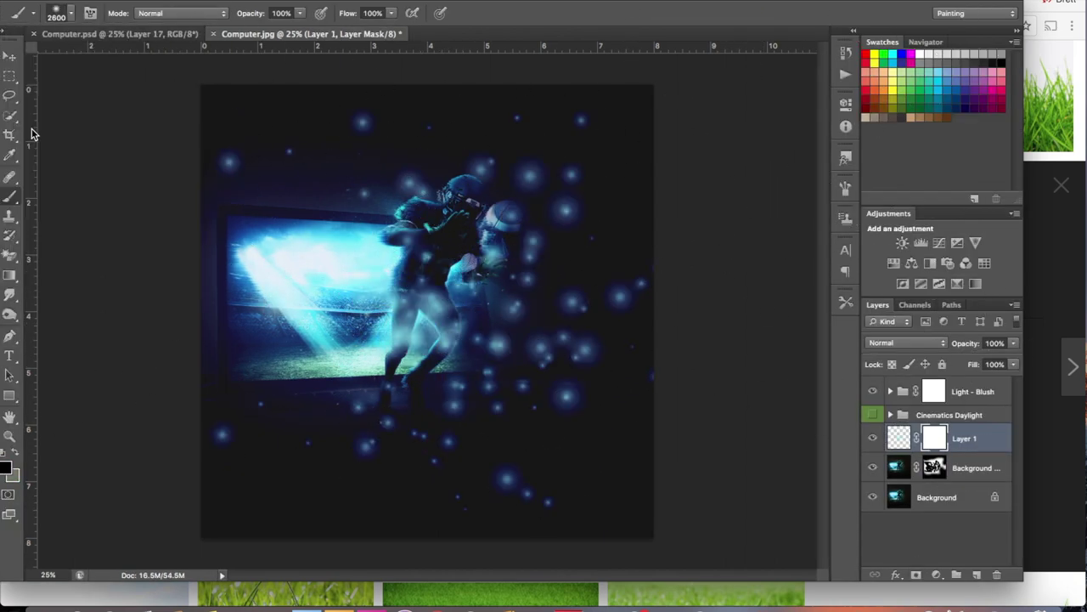
key(ctrl+minus)
key(ctrl+plus)
key(ctrl+plus)
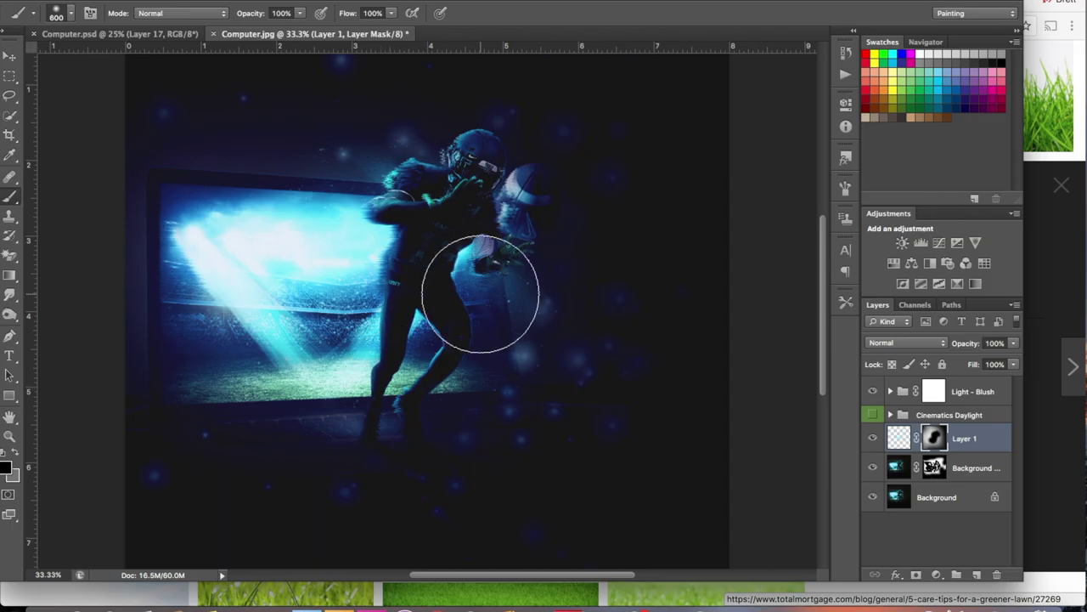